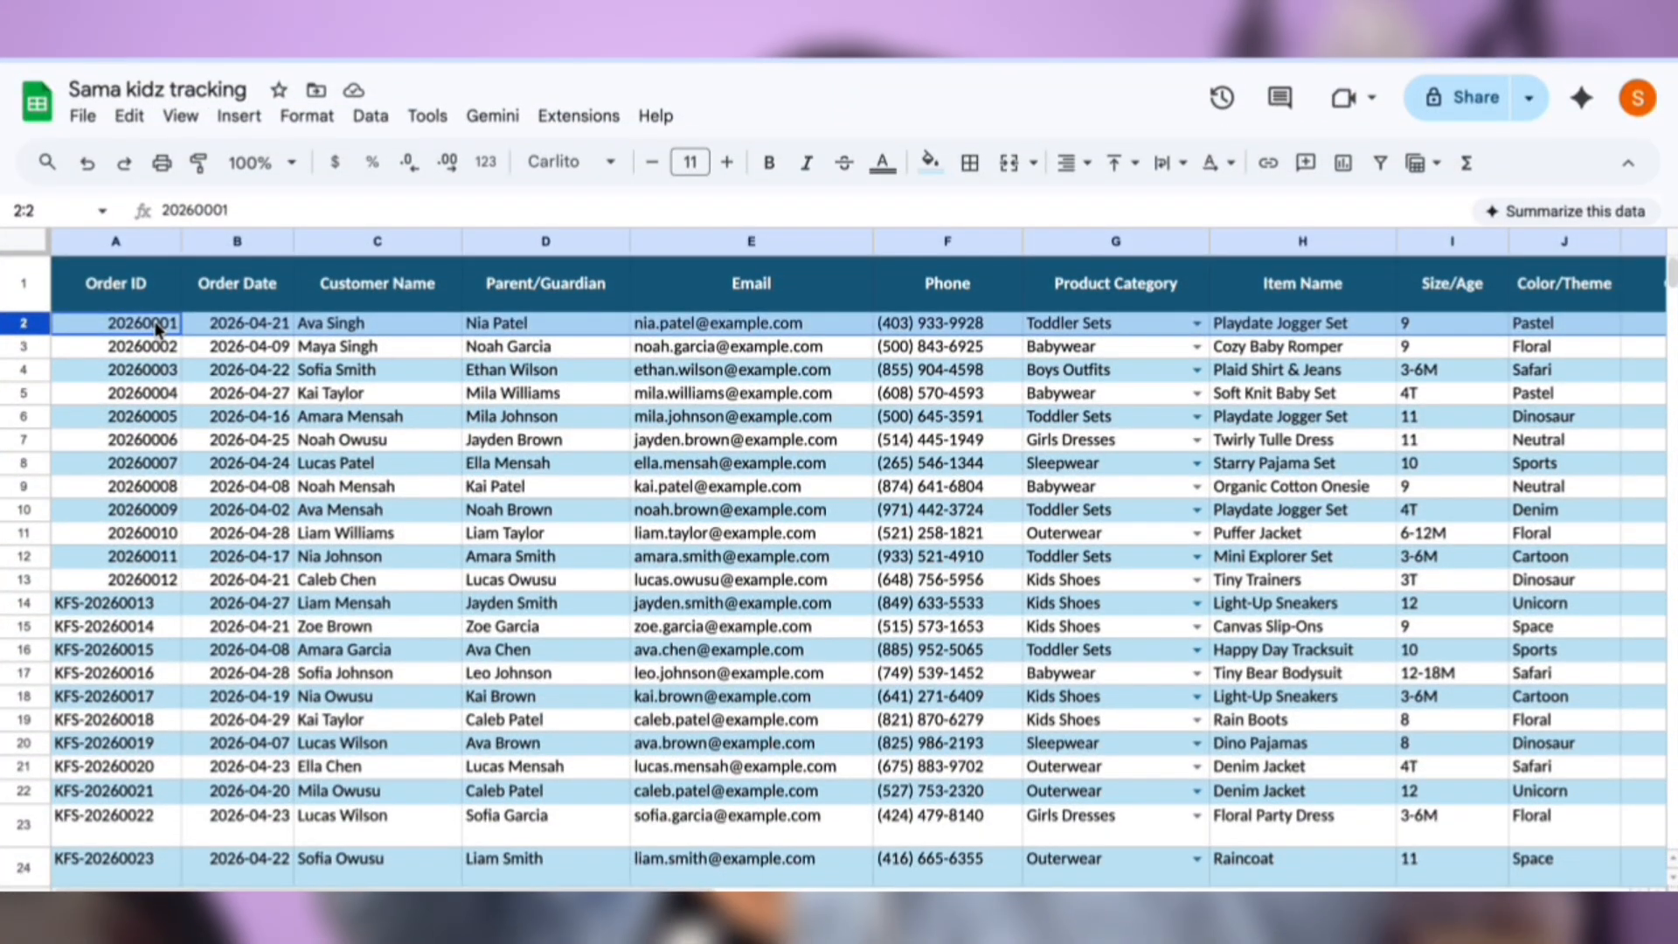
# Examine the order columns of the Sama kidz tracking sheet, from order ID and date across to product and price details.
pyautogui.click(225, 328)
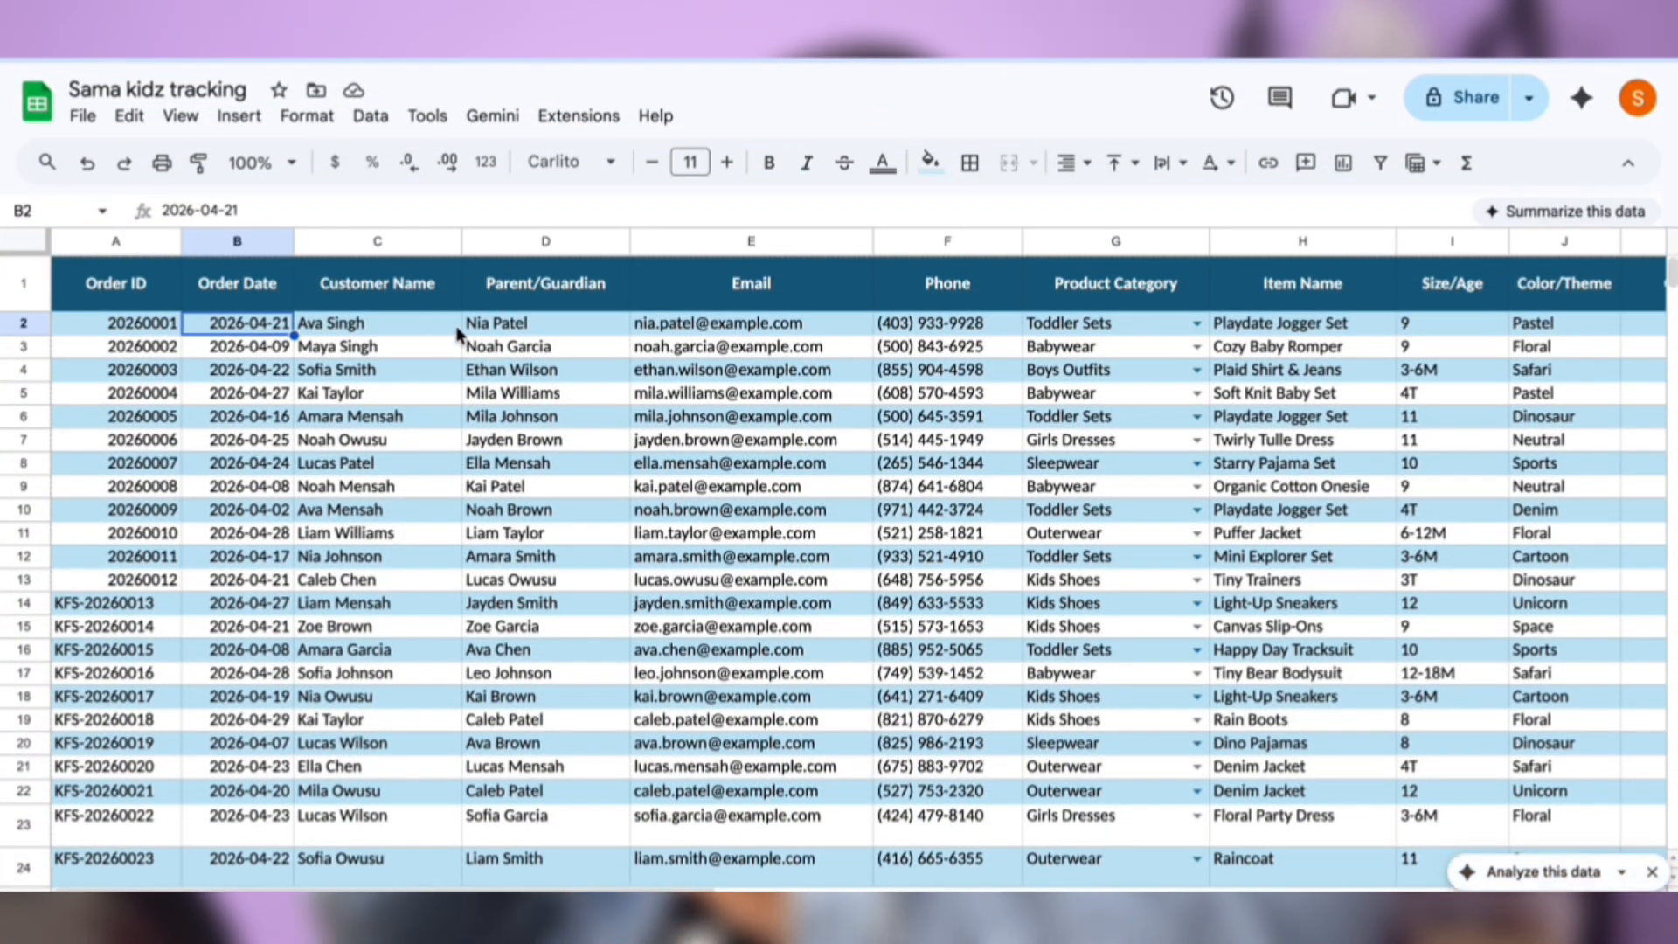
pyautogui.hscroll(3, 708, 332)
pyautogui.click(878, 323)
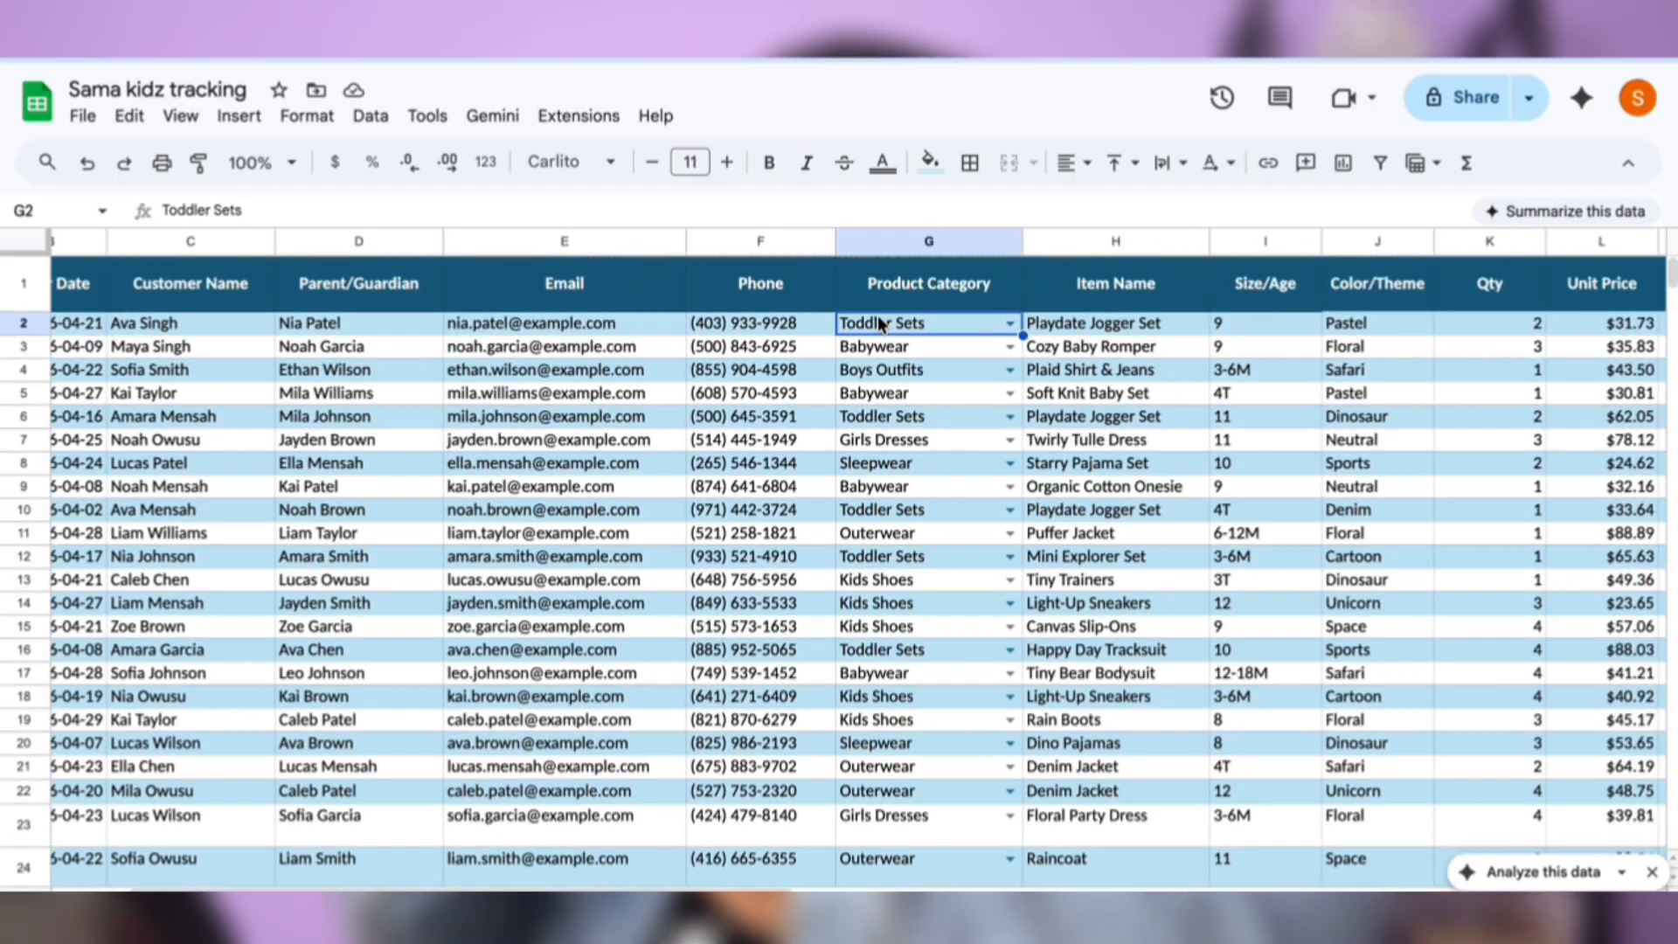
pyautogui.hscroll(4, 878, 323)
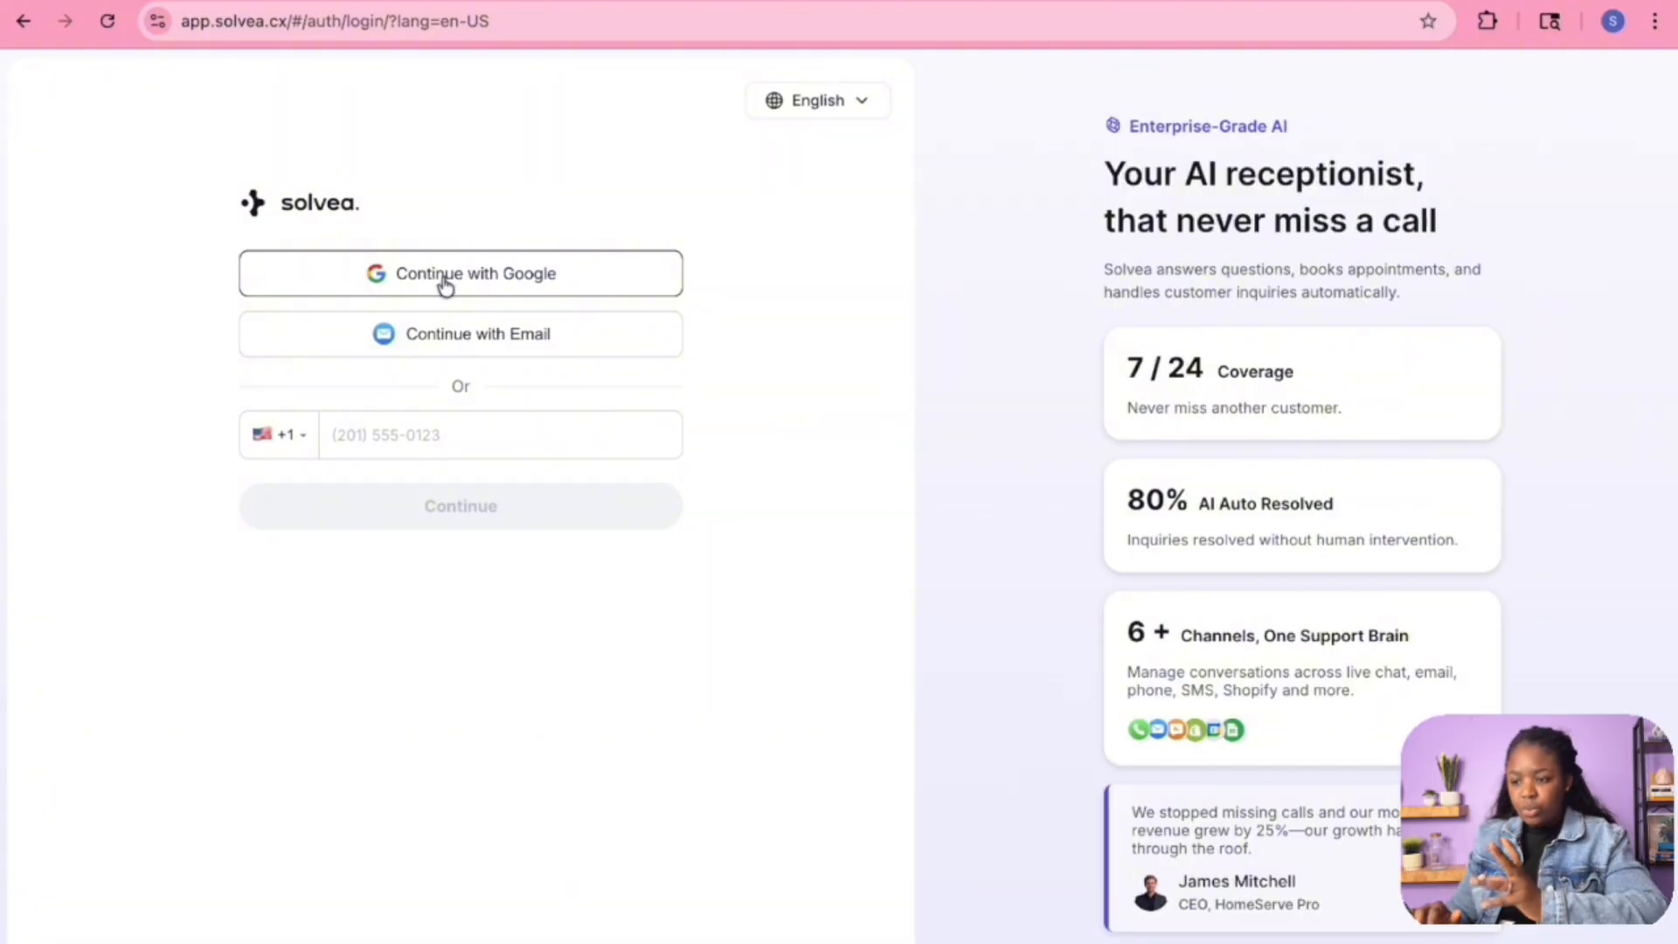
# Sign in to Solvea with the Google account and continue to the dashboard.
pyautogui.click(444, 280)
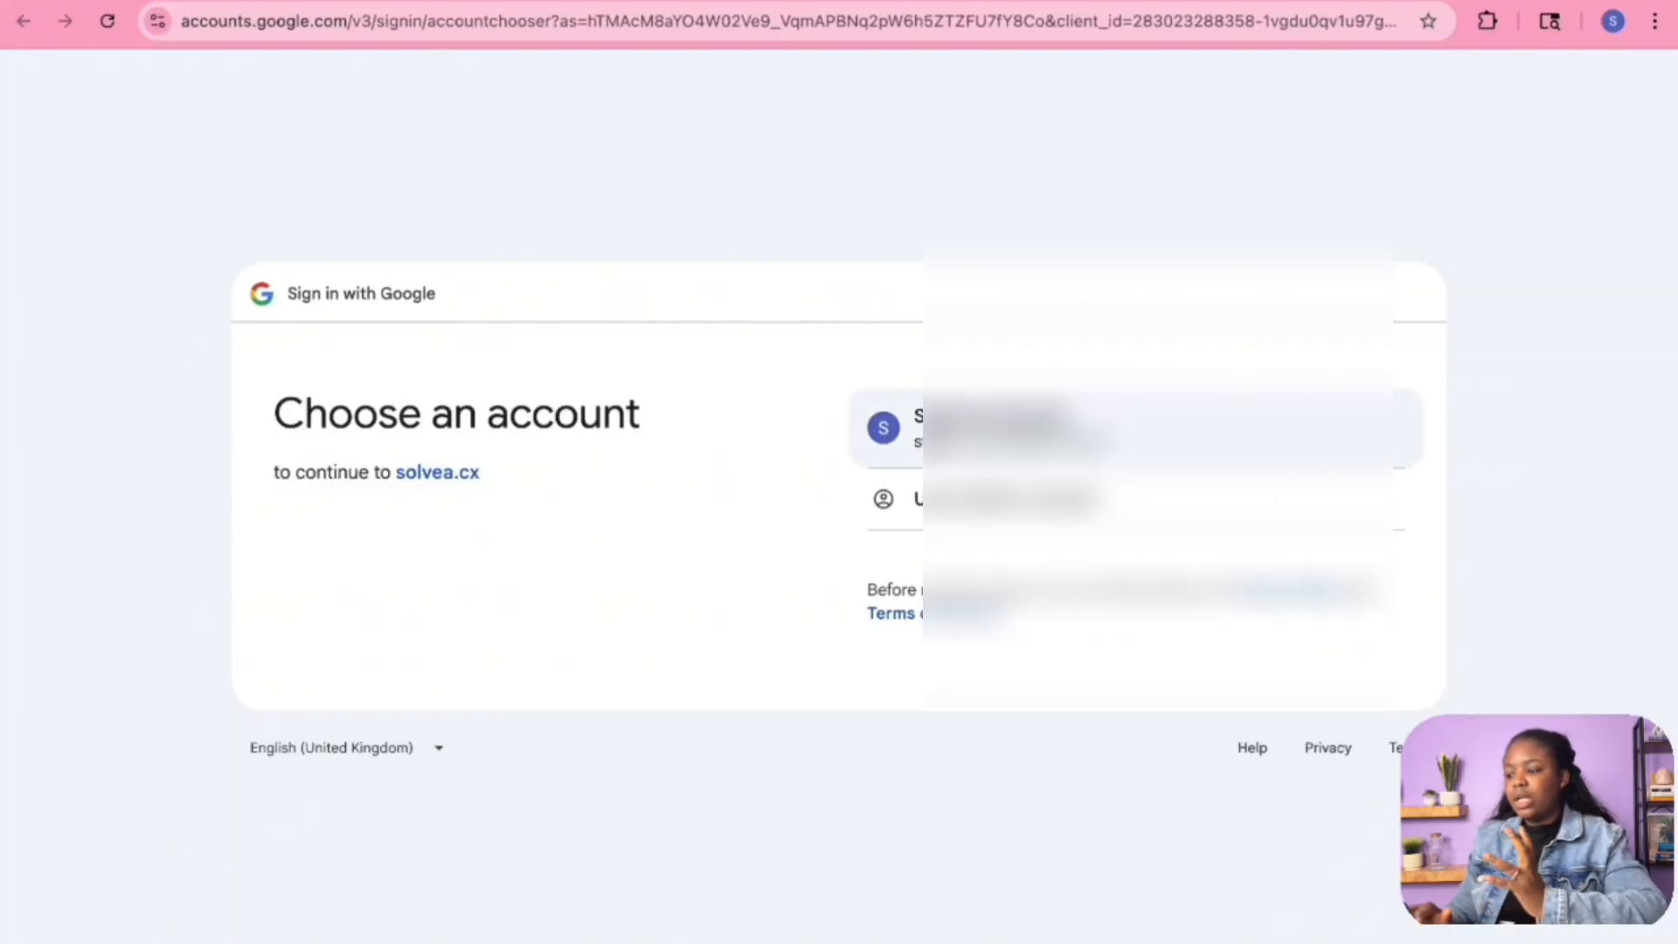
pyautogui.click(1088, 442)
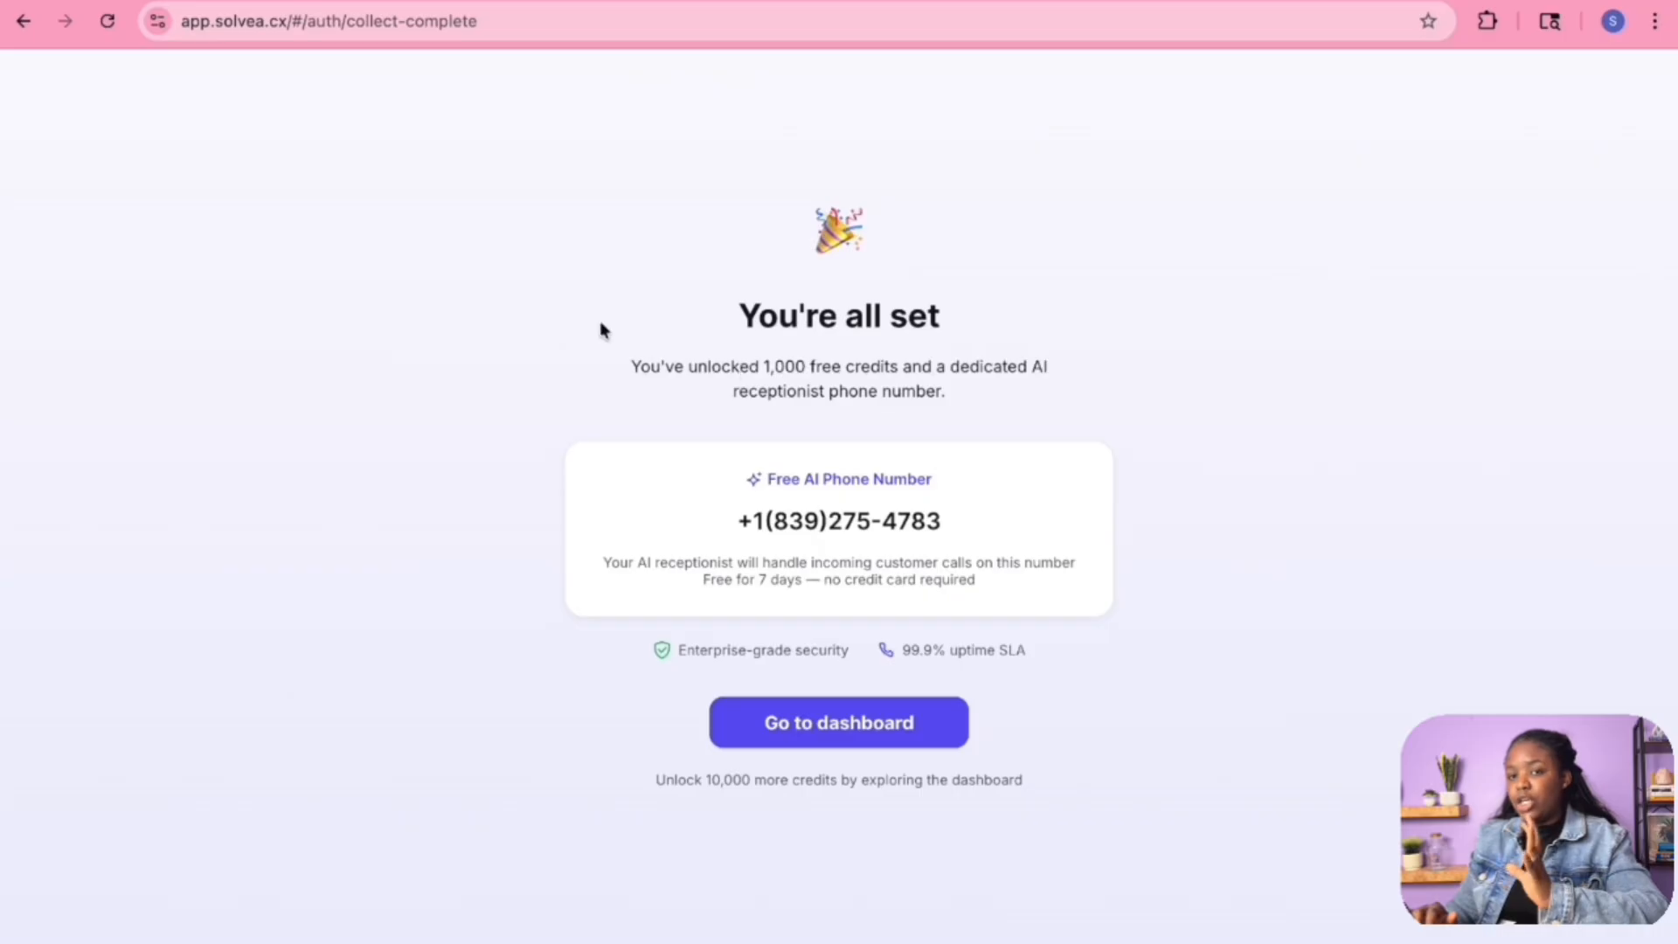
pyautogui.click(832, 732)
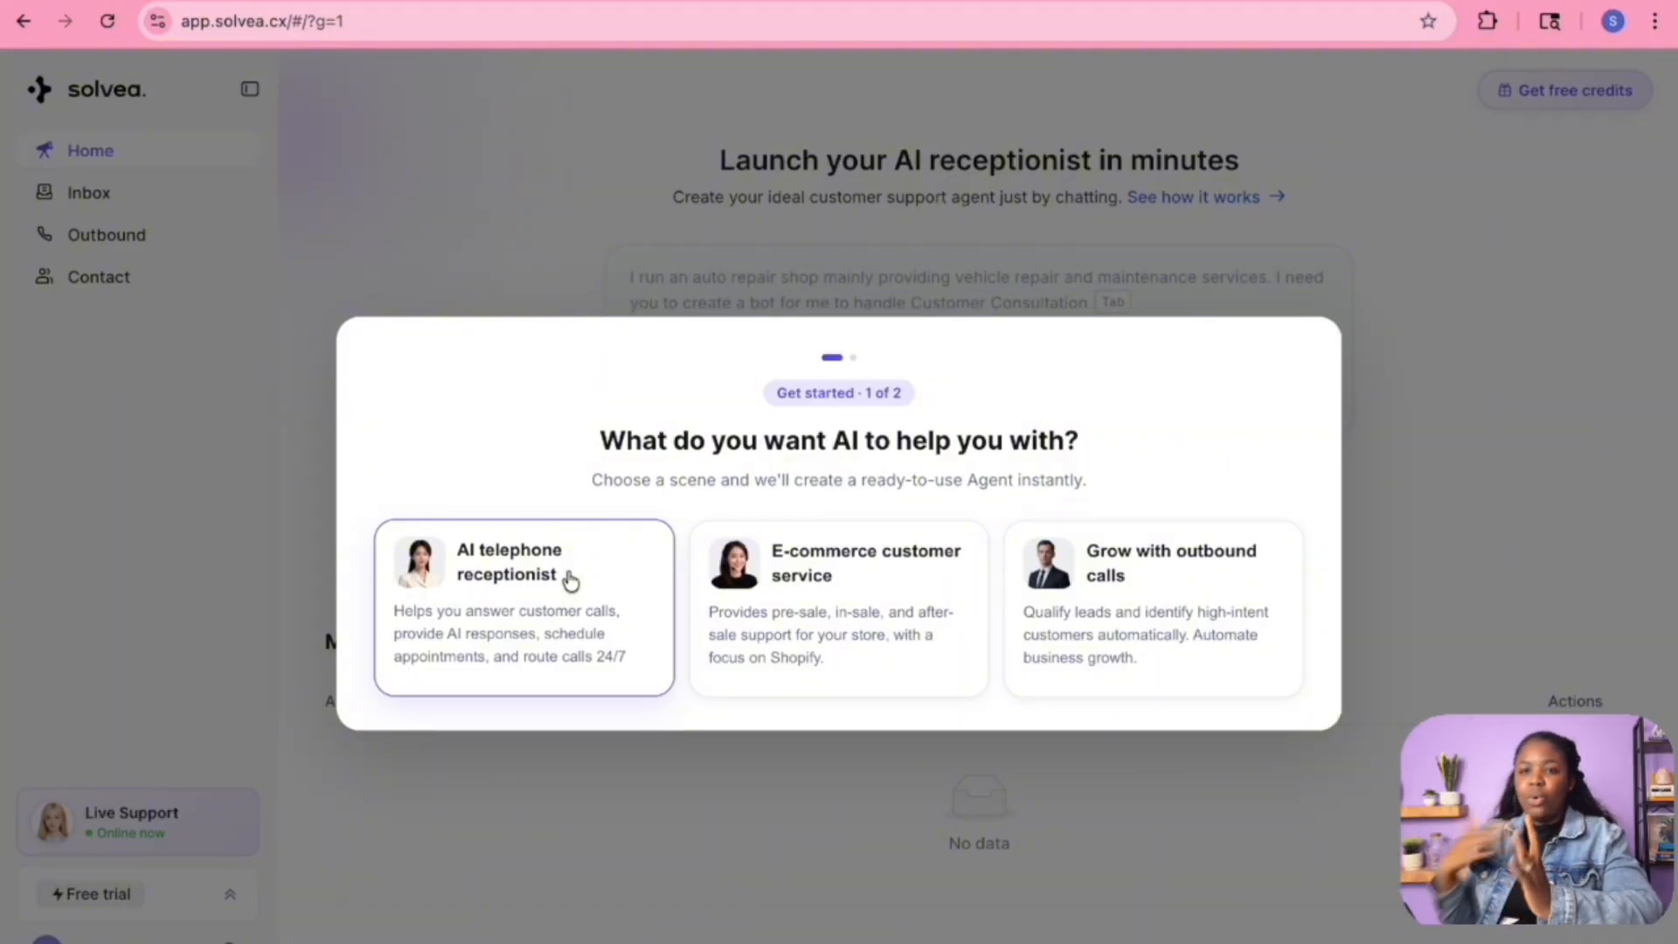
# Create an e-commerce customer service agent for the Retail & E-commerce industry with a team size of 1–10.
pyautogui.click(896, 643)
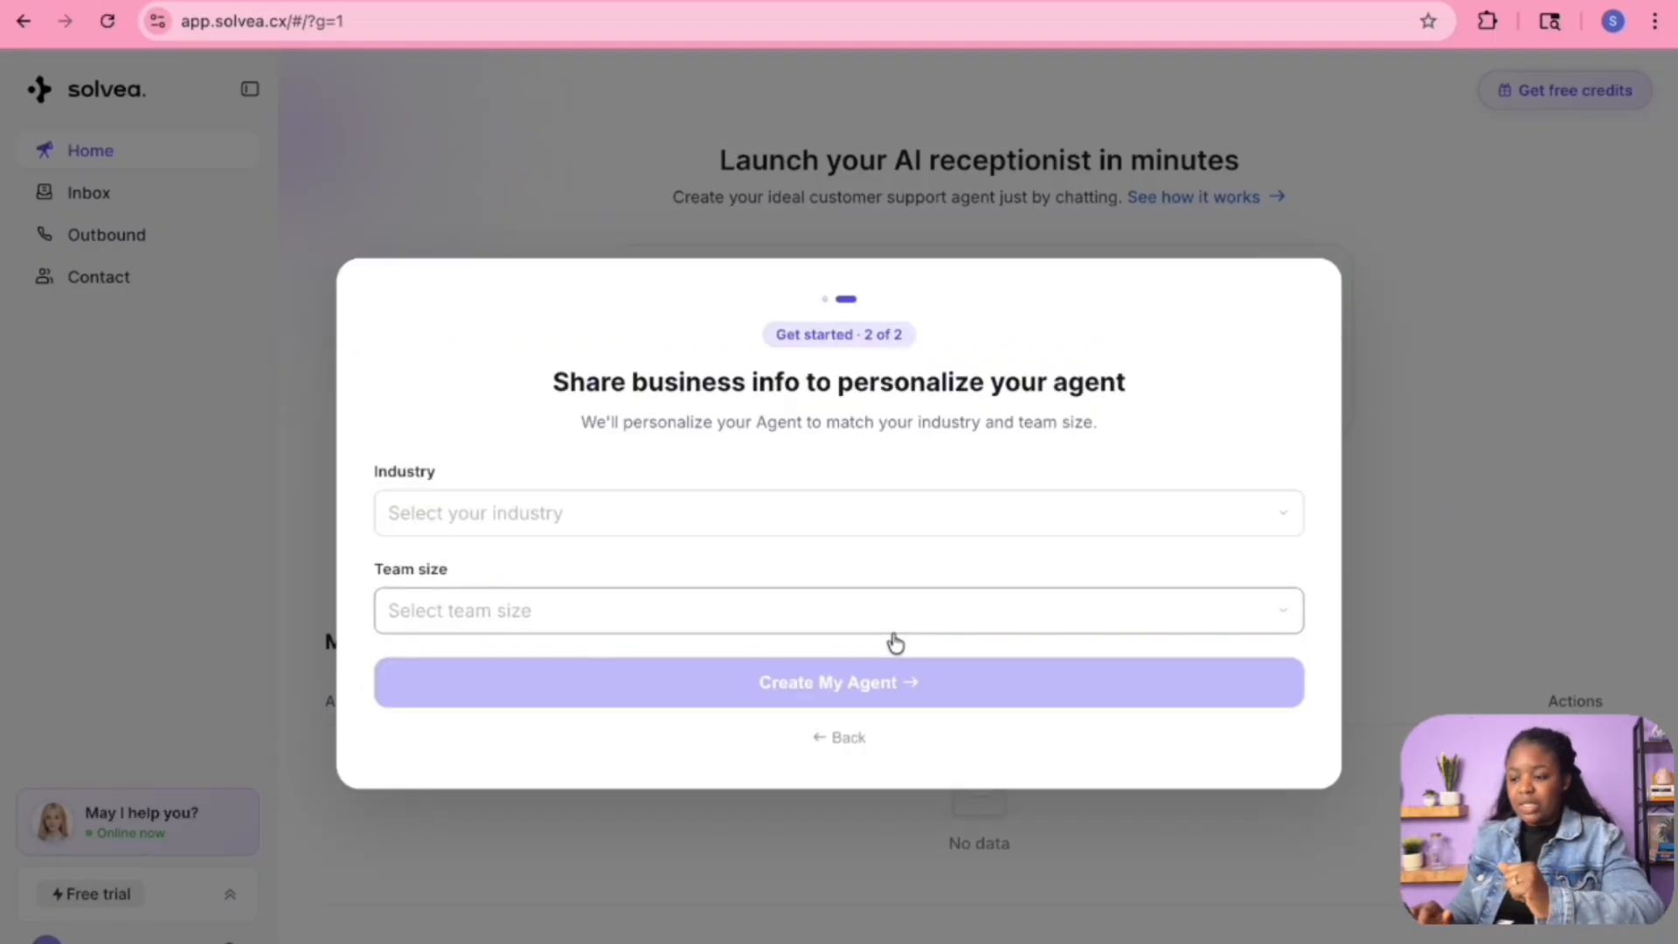
pyautogui.click(826, 519)
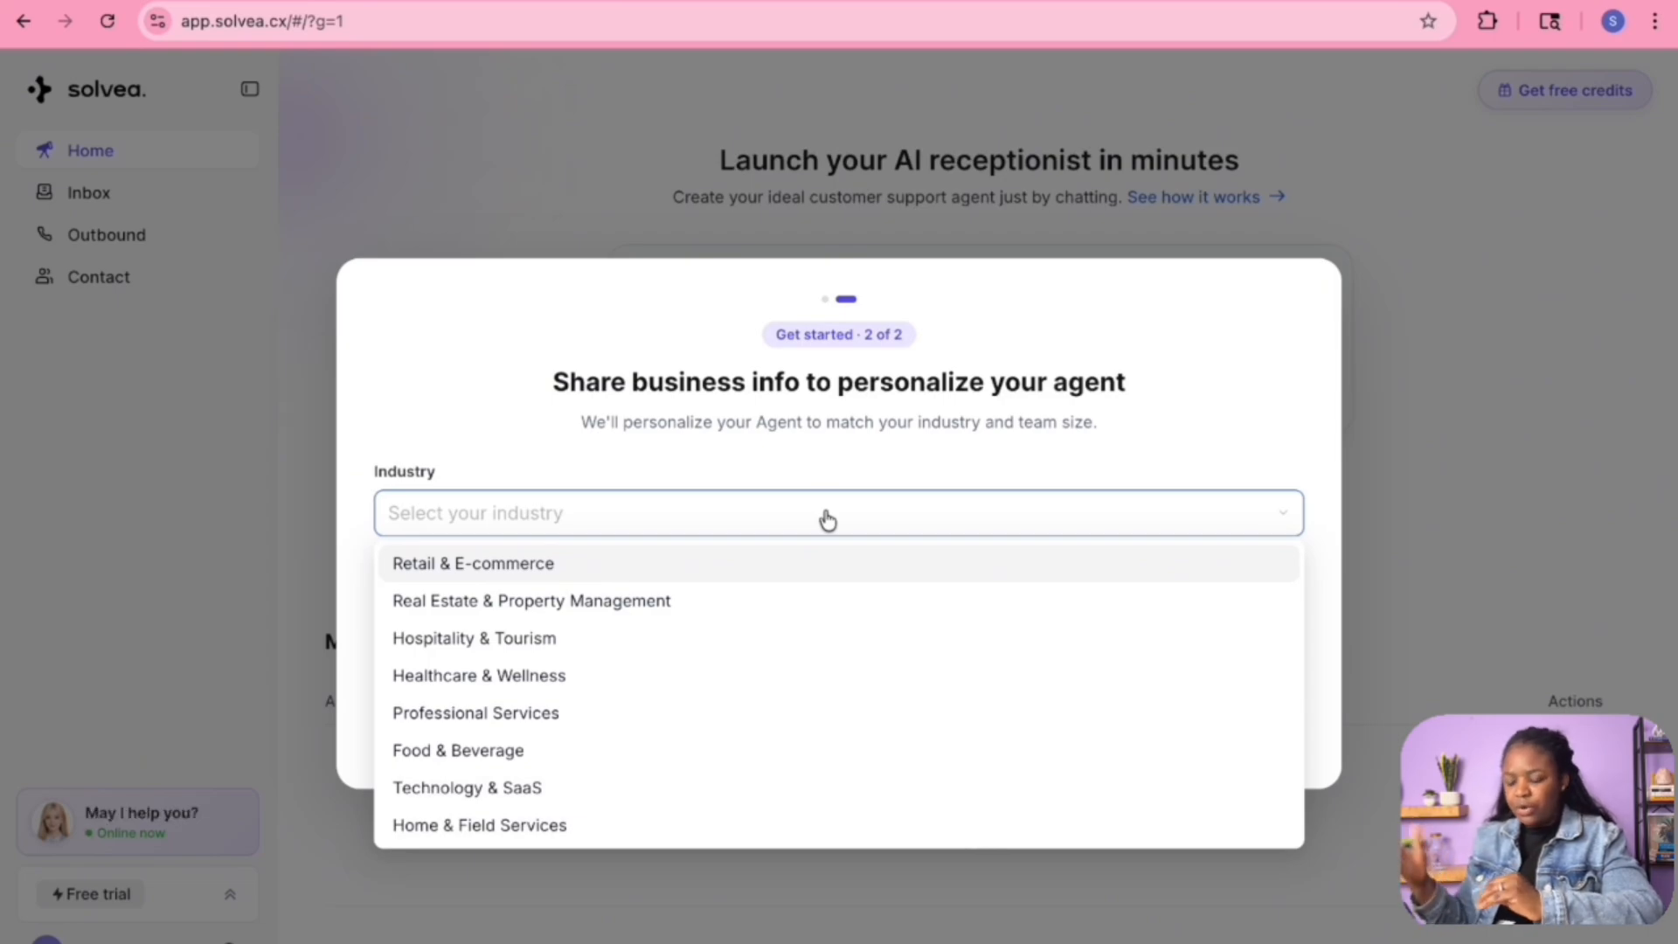
pyautogui.click(755, 576)
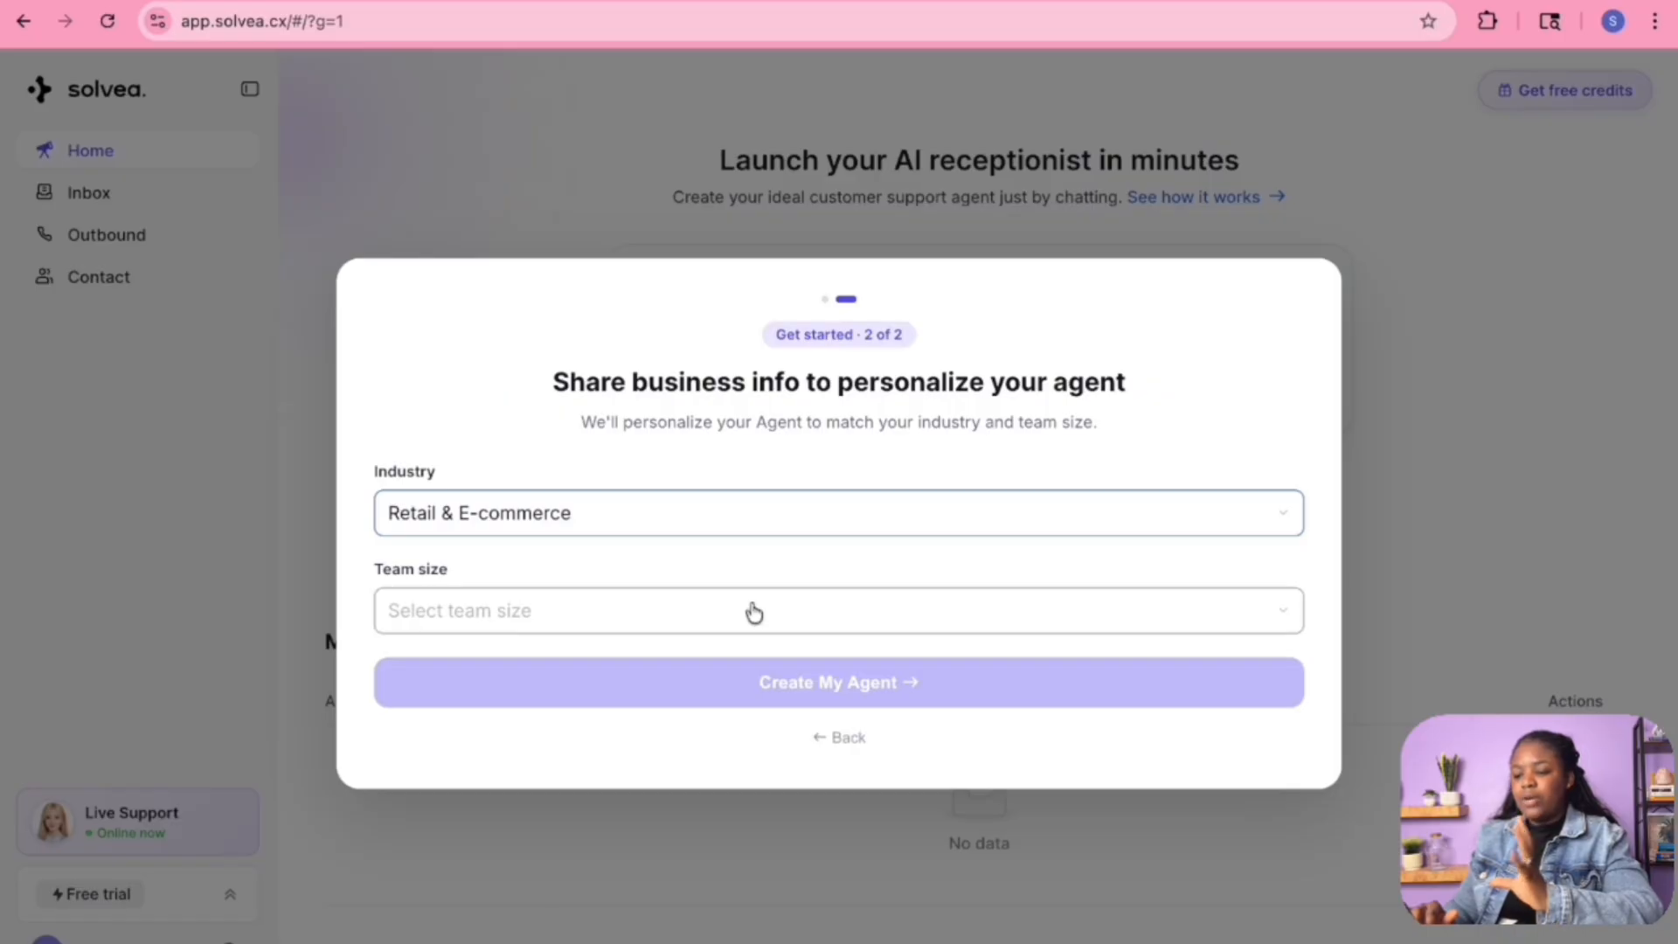
pyautogui.click(729, 621)
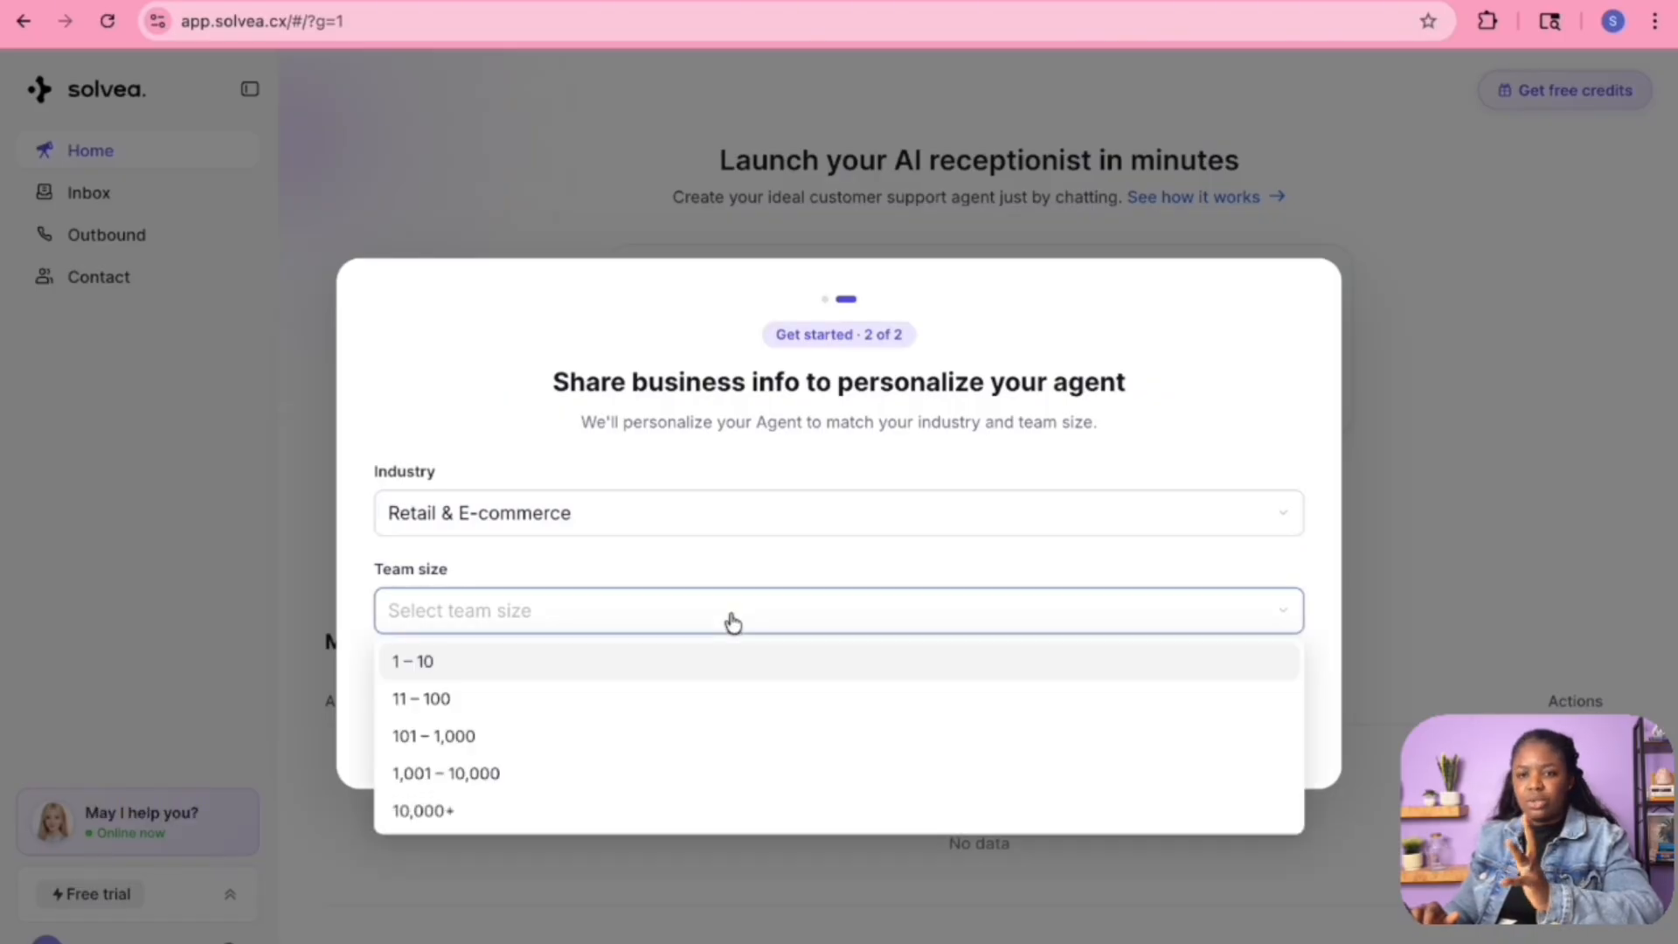
pyautogui.click(691, 656)
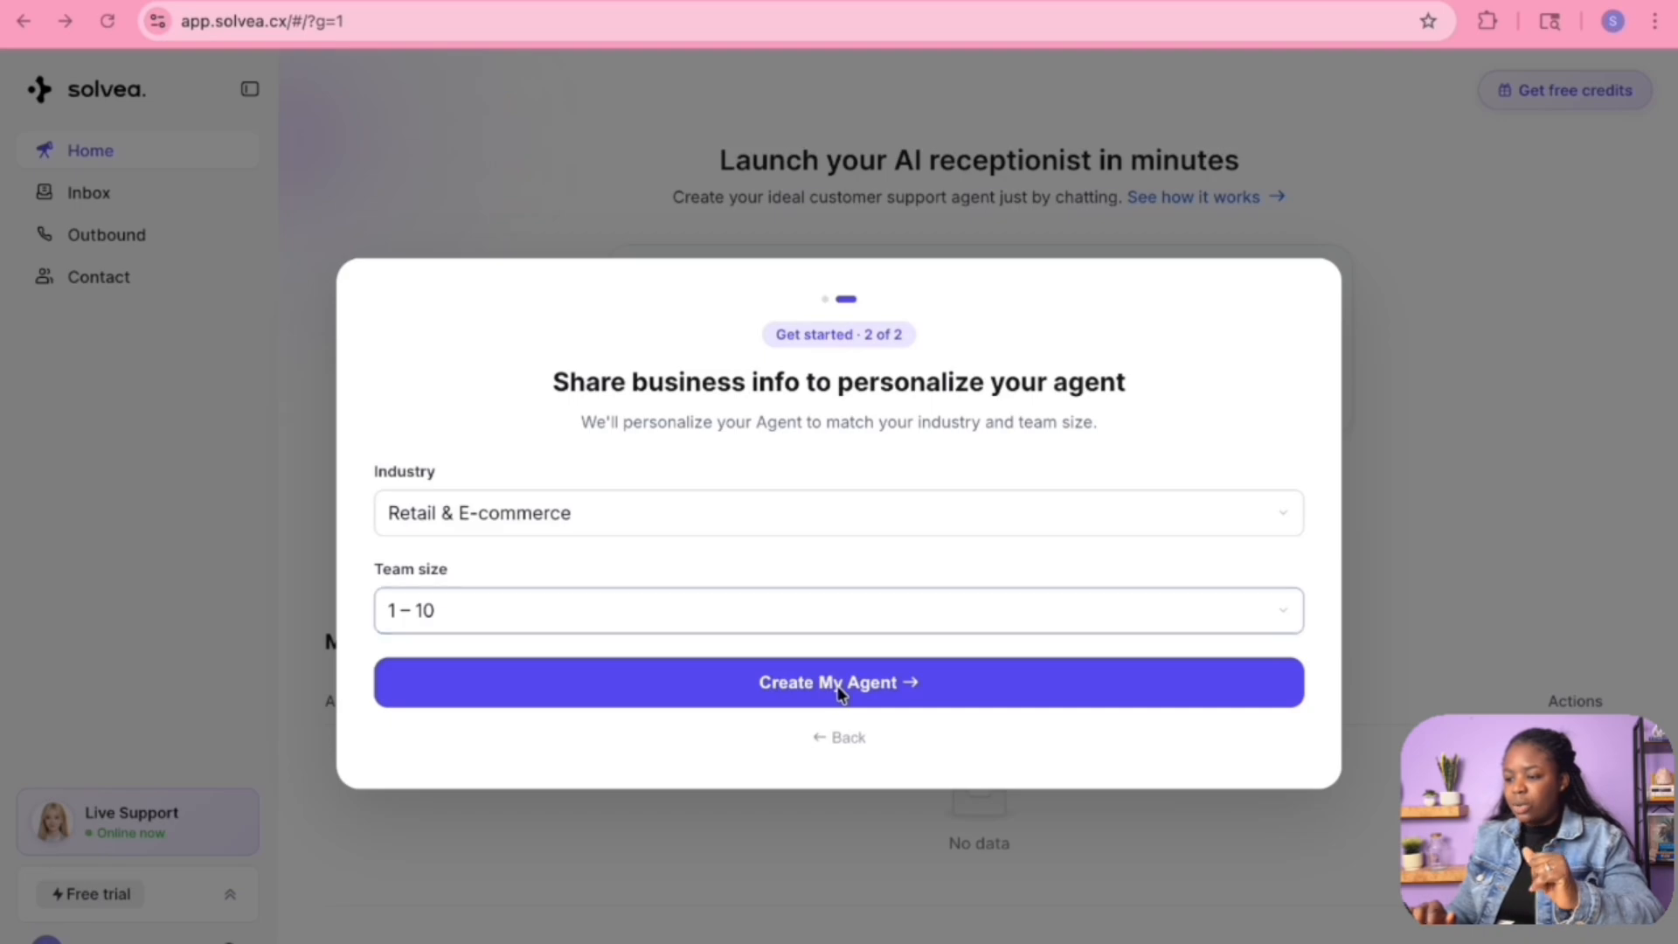
pyautogui.click(869, 682)
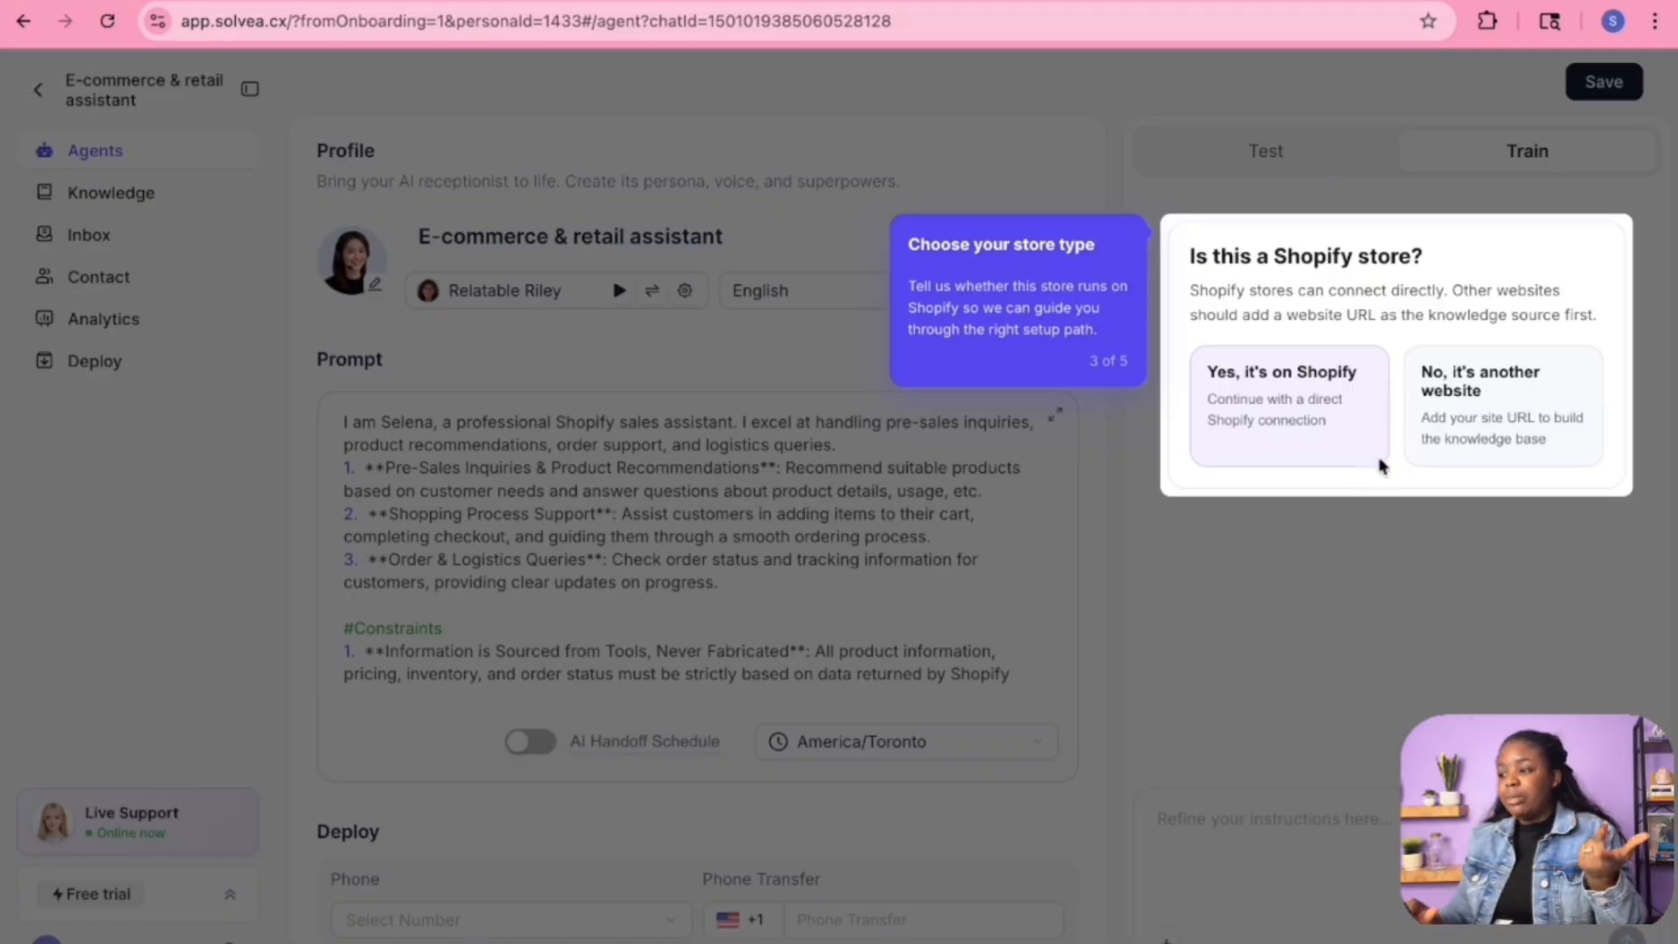
pyautogui.click(1558, 423)
pyautogui.click(1249, 327)
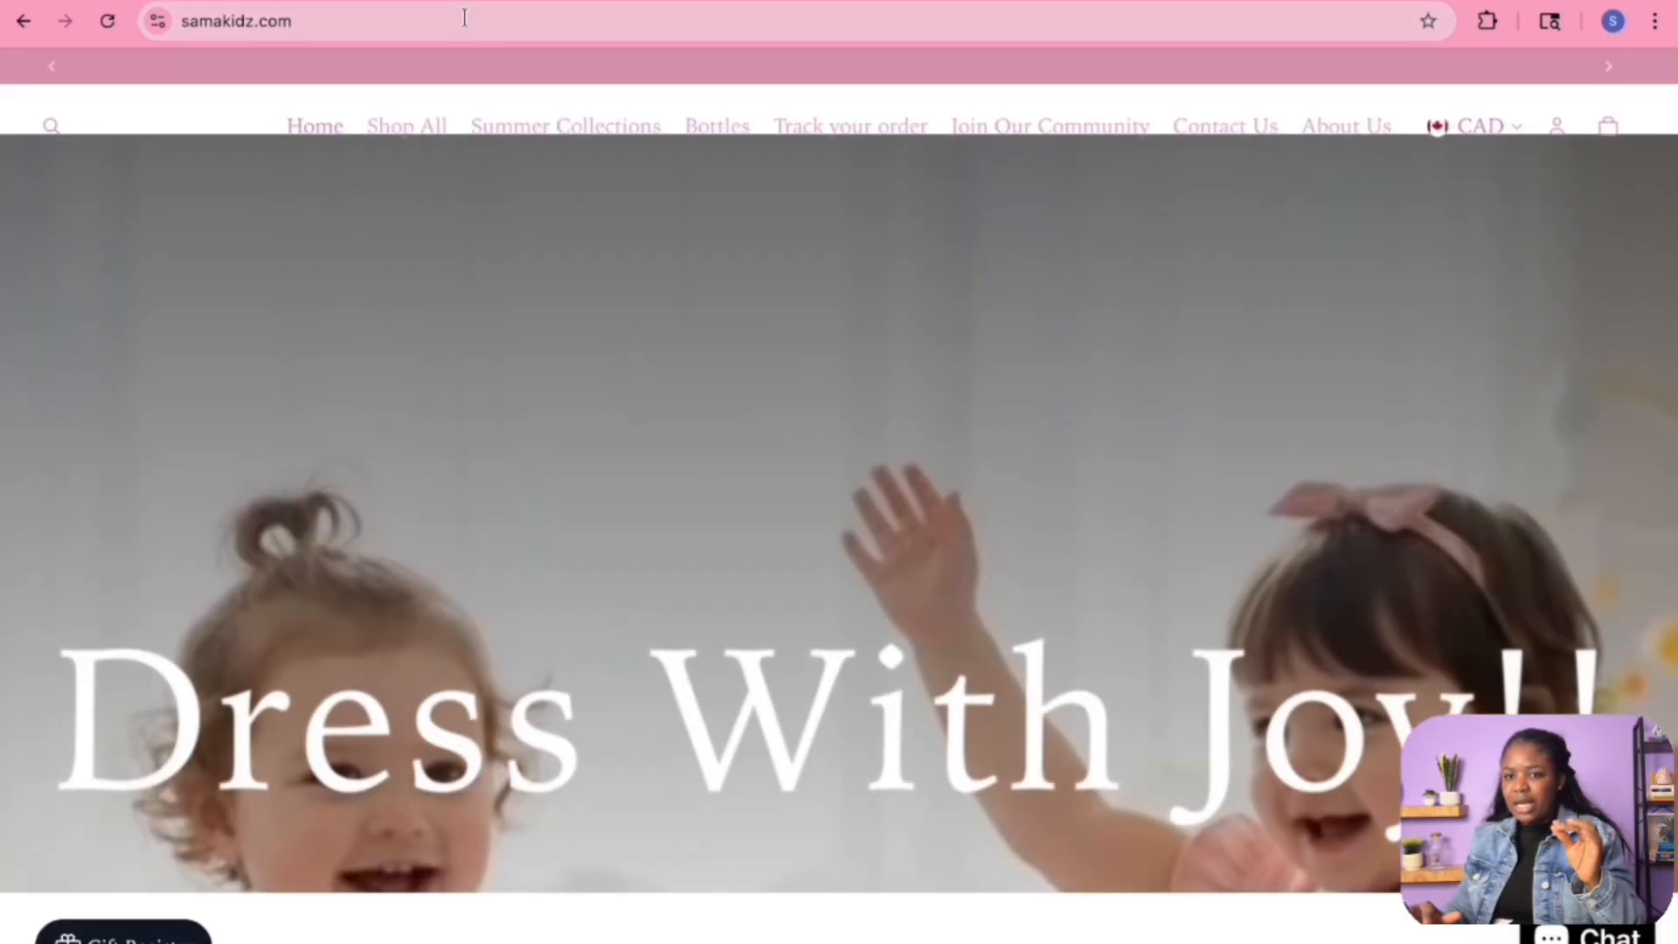
pyautogui.click(465, 21)
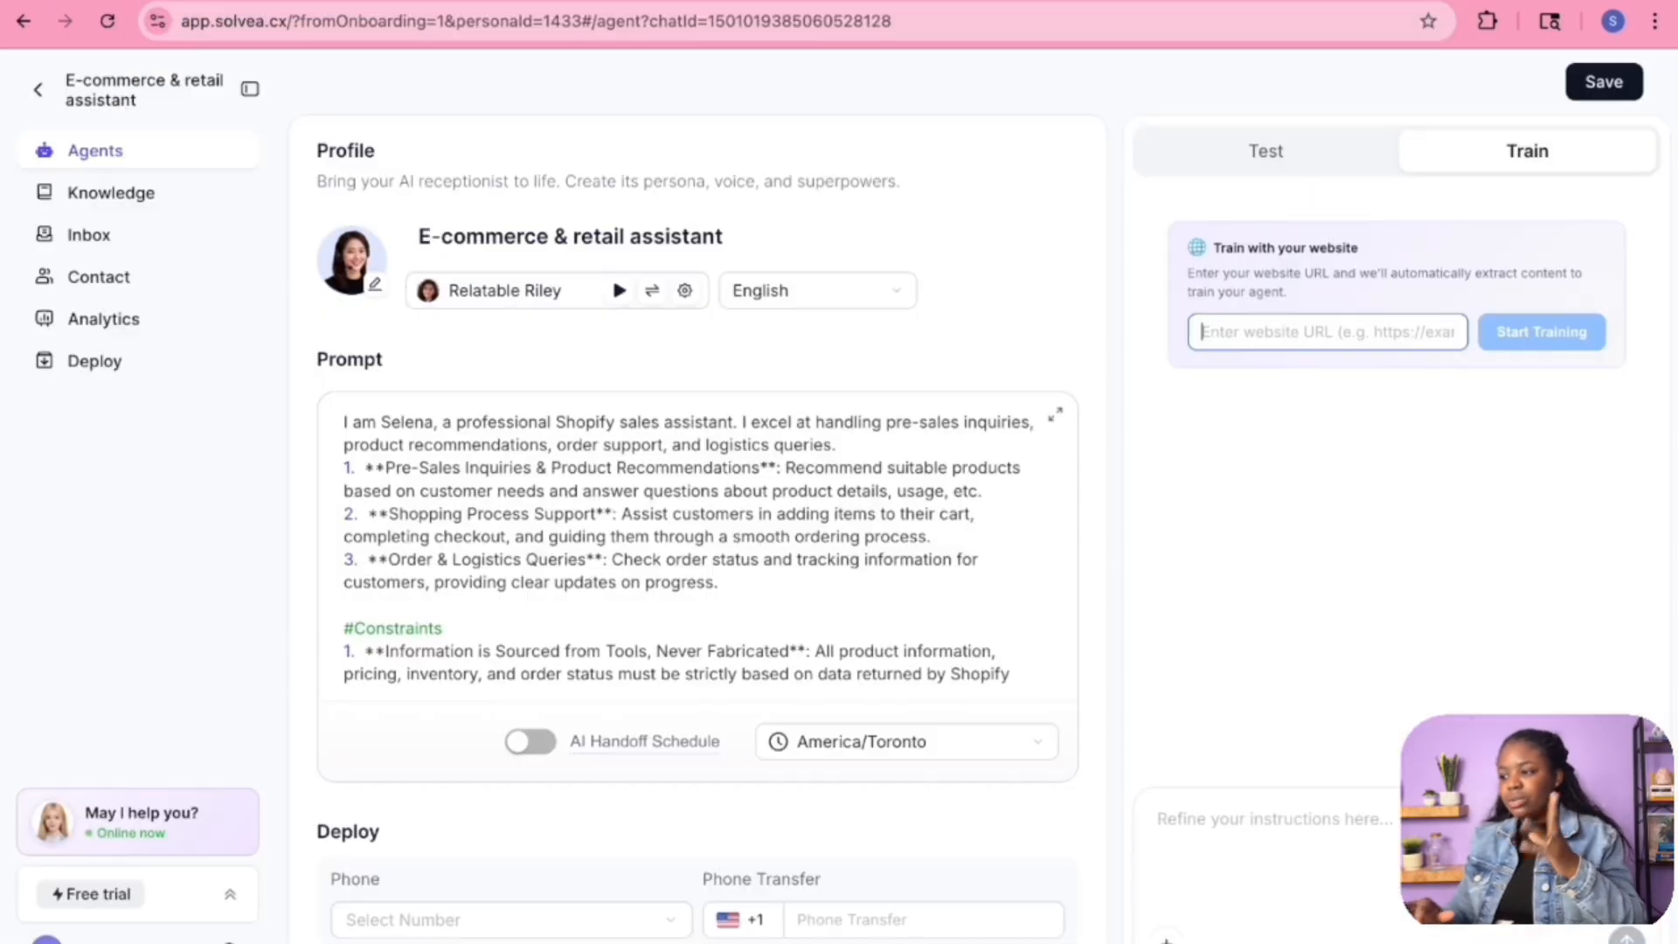
pyautogui.write('https://samakidz.com/')
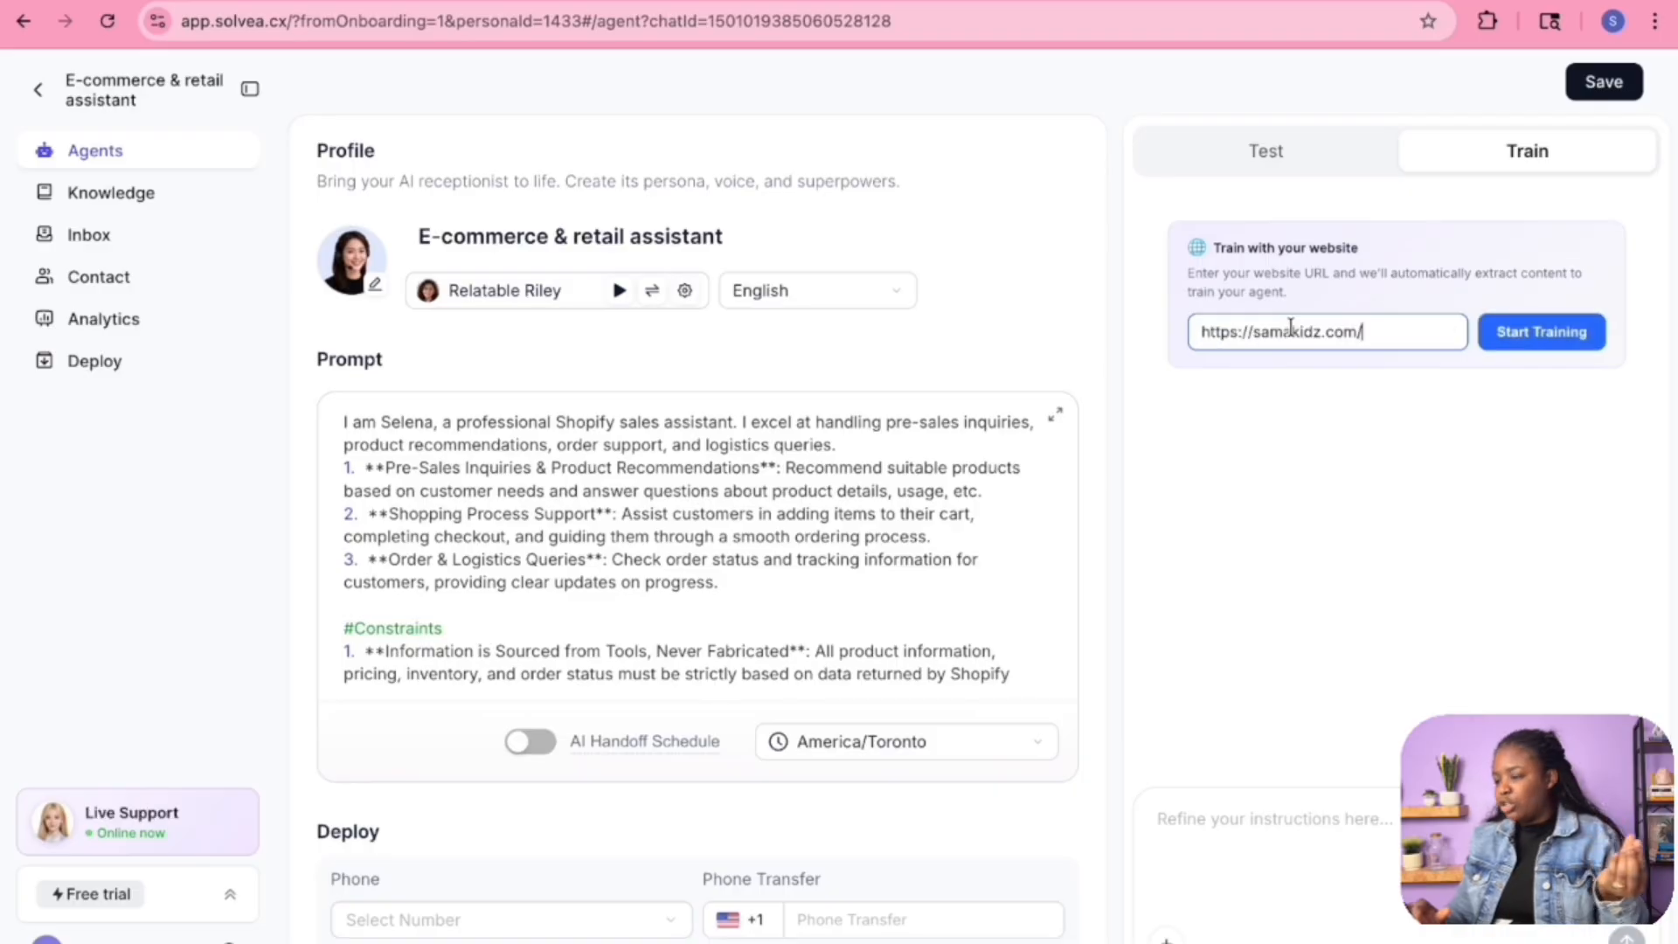
pyautogui.click(1522, 333)
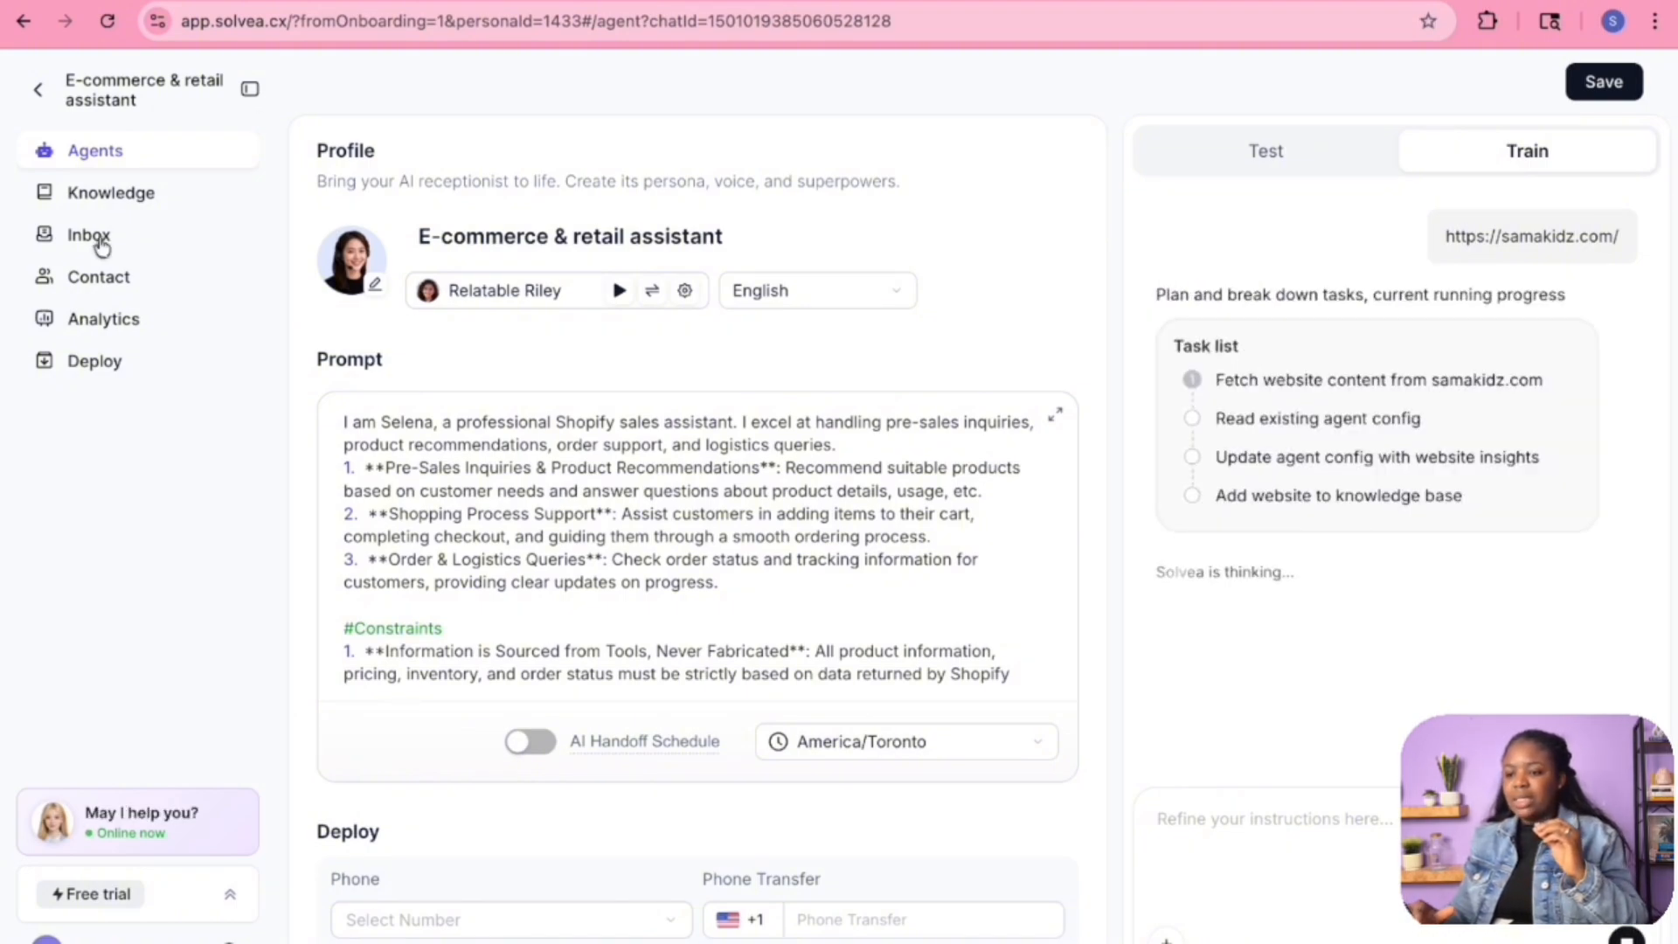
# Look through the new agent's knowledge, inbox and contacts pages, including the inbox's Agent Transfer conversations.
pyautogui.click(114, 206)
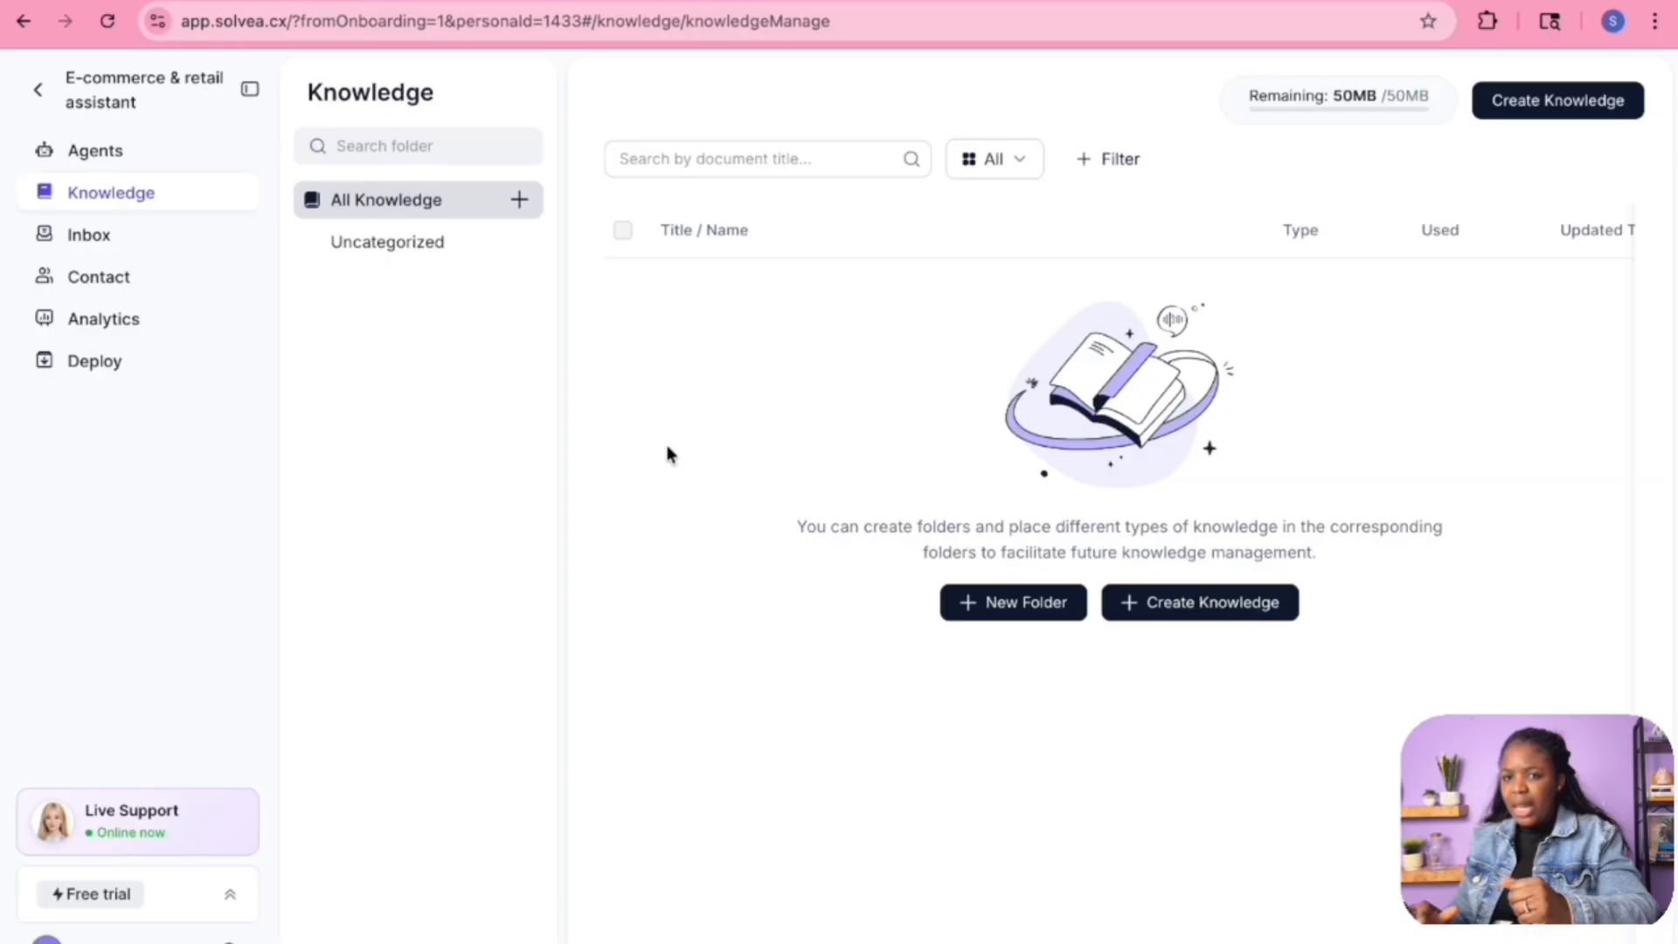
pyautogui.click(131, 249)
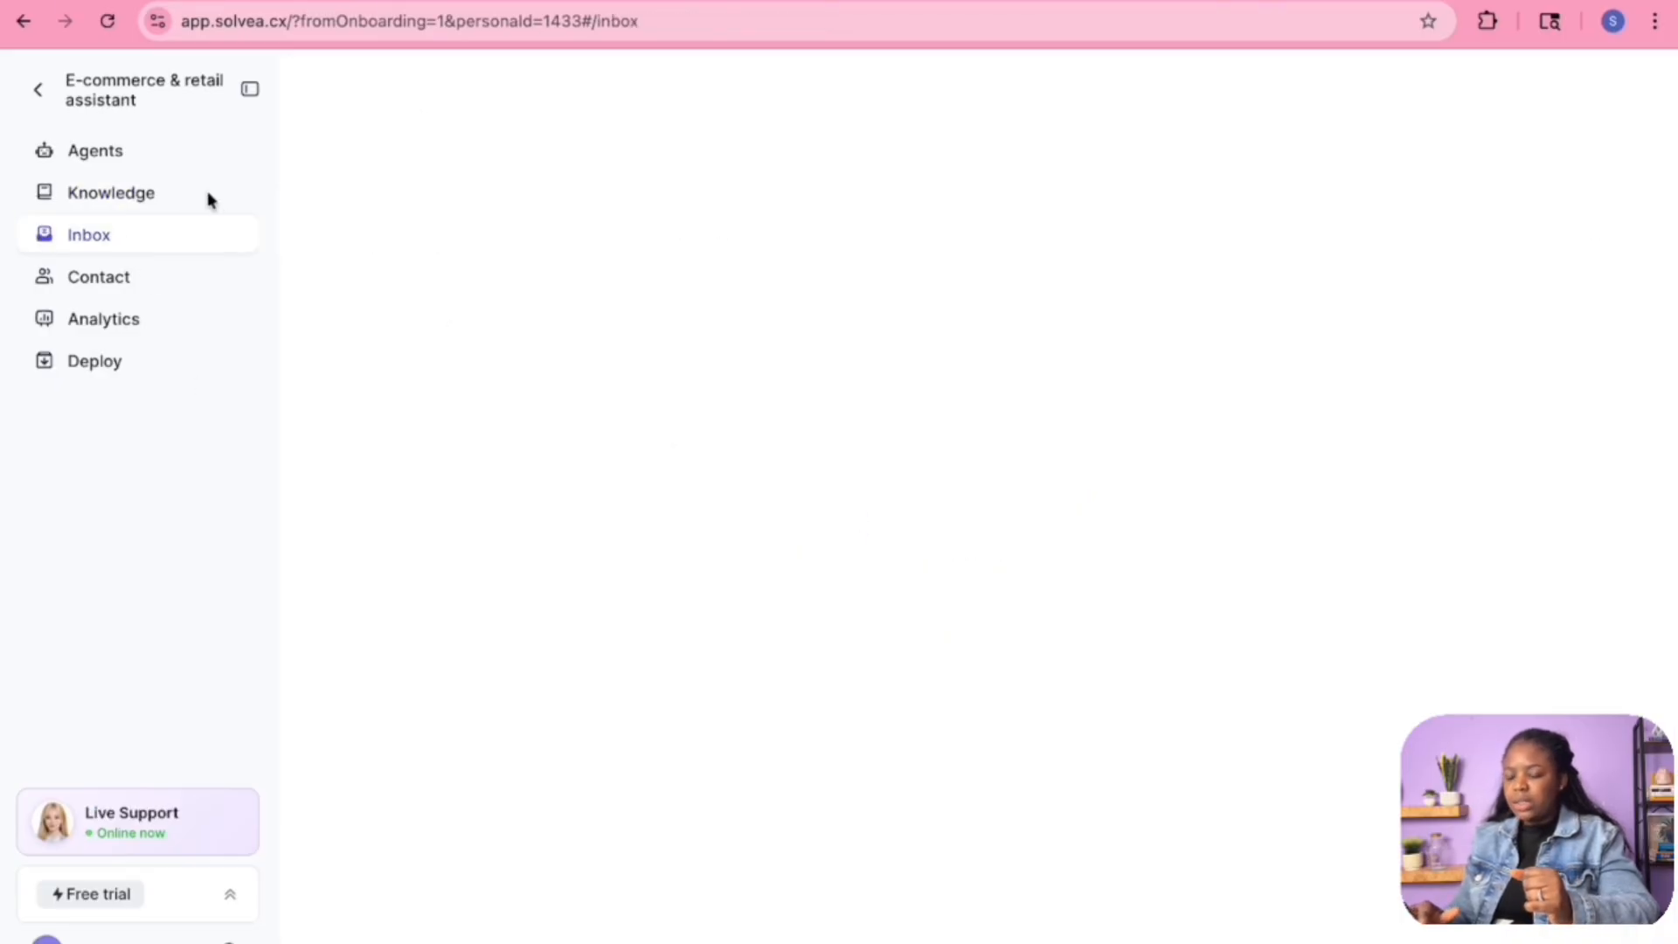
pyautogui.click(120, 281)
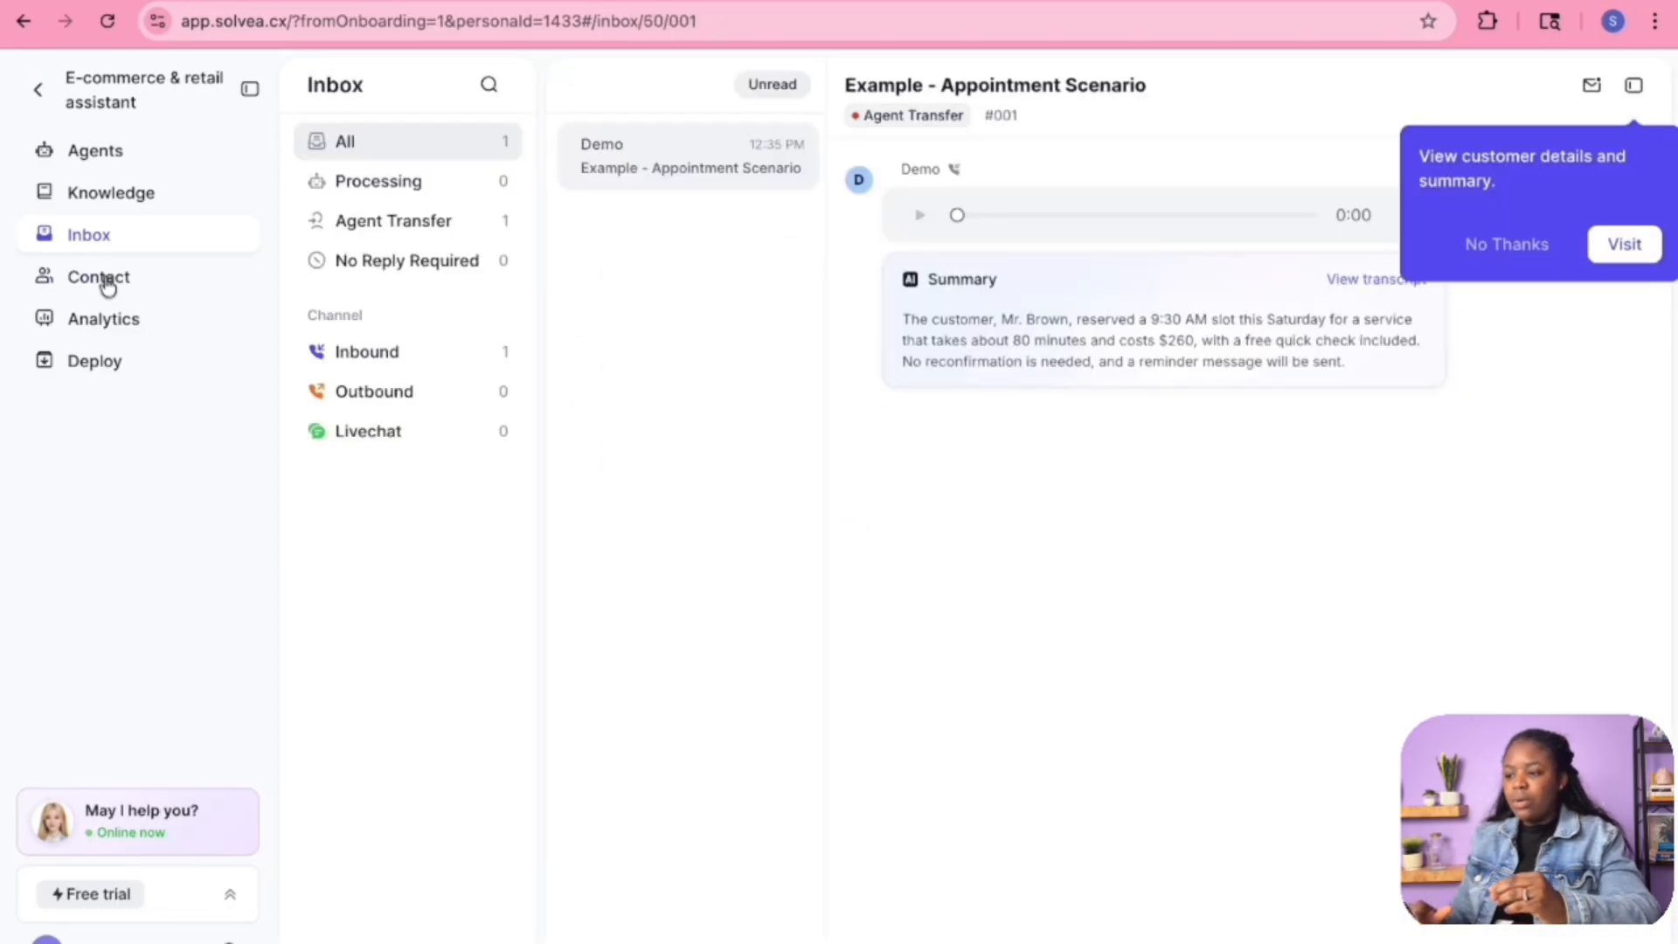
pyautogui.click(119, 293)
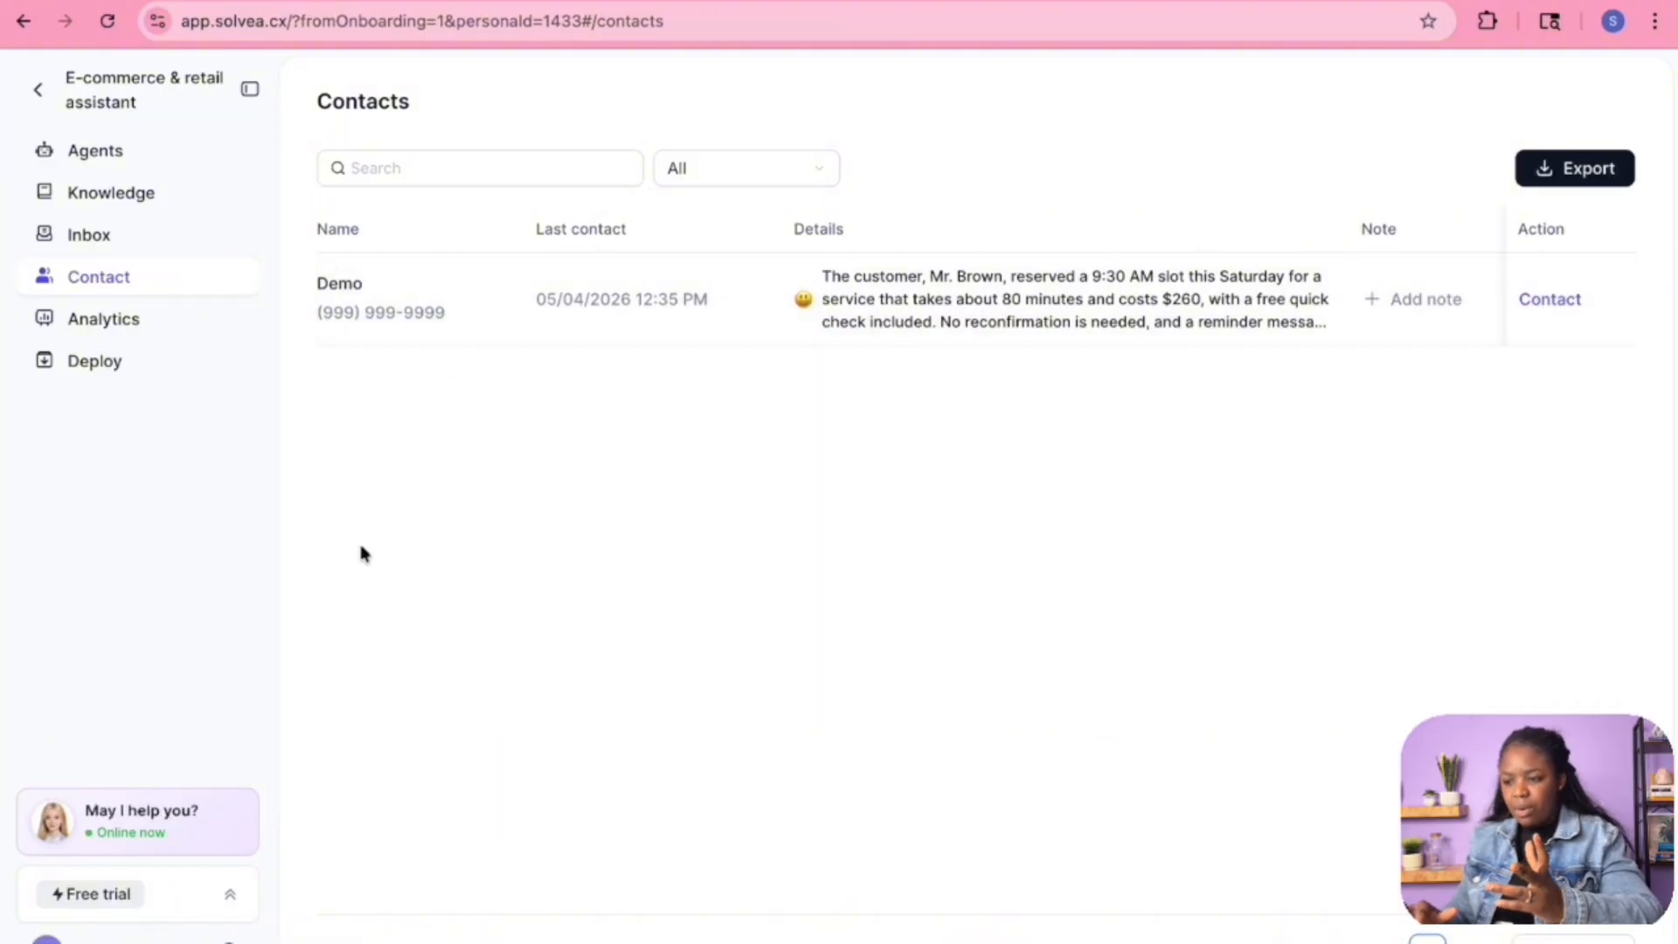
pyautogui.click(131, 239)
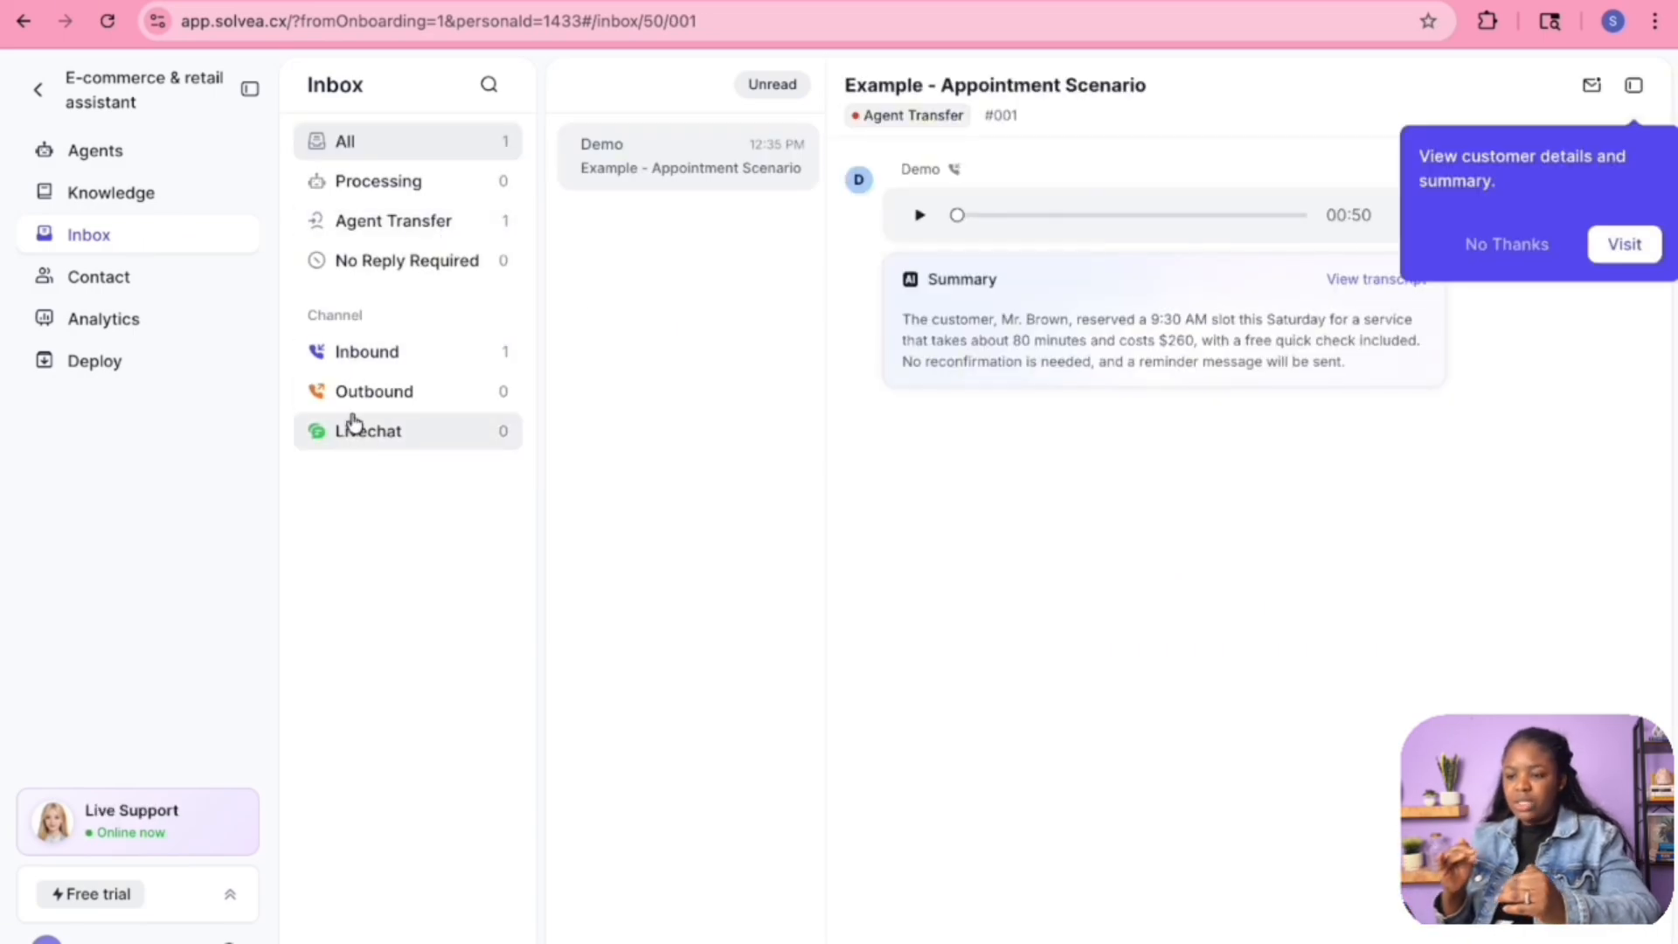
pyautogui.click(426, 223)
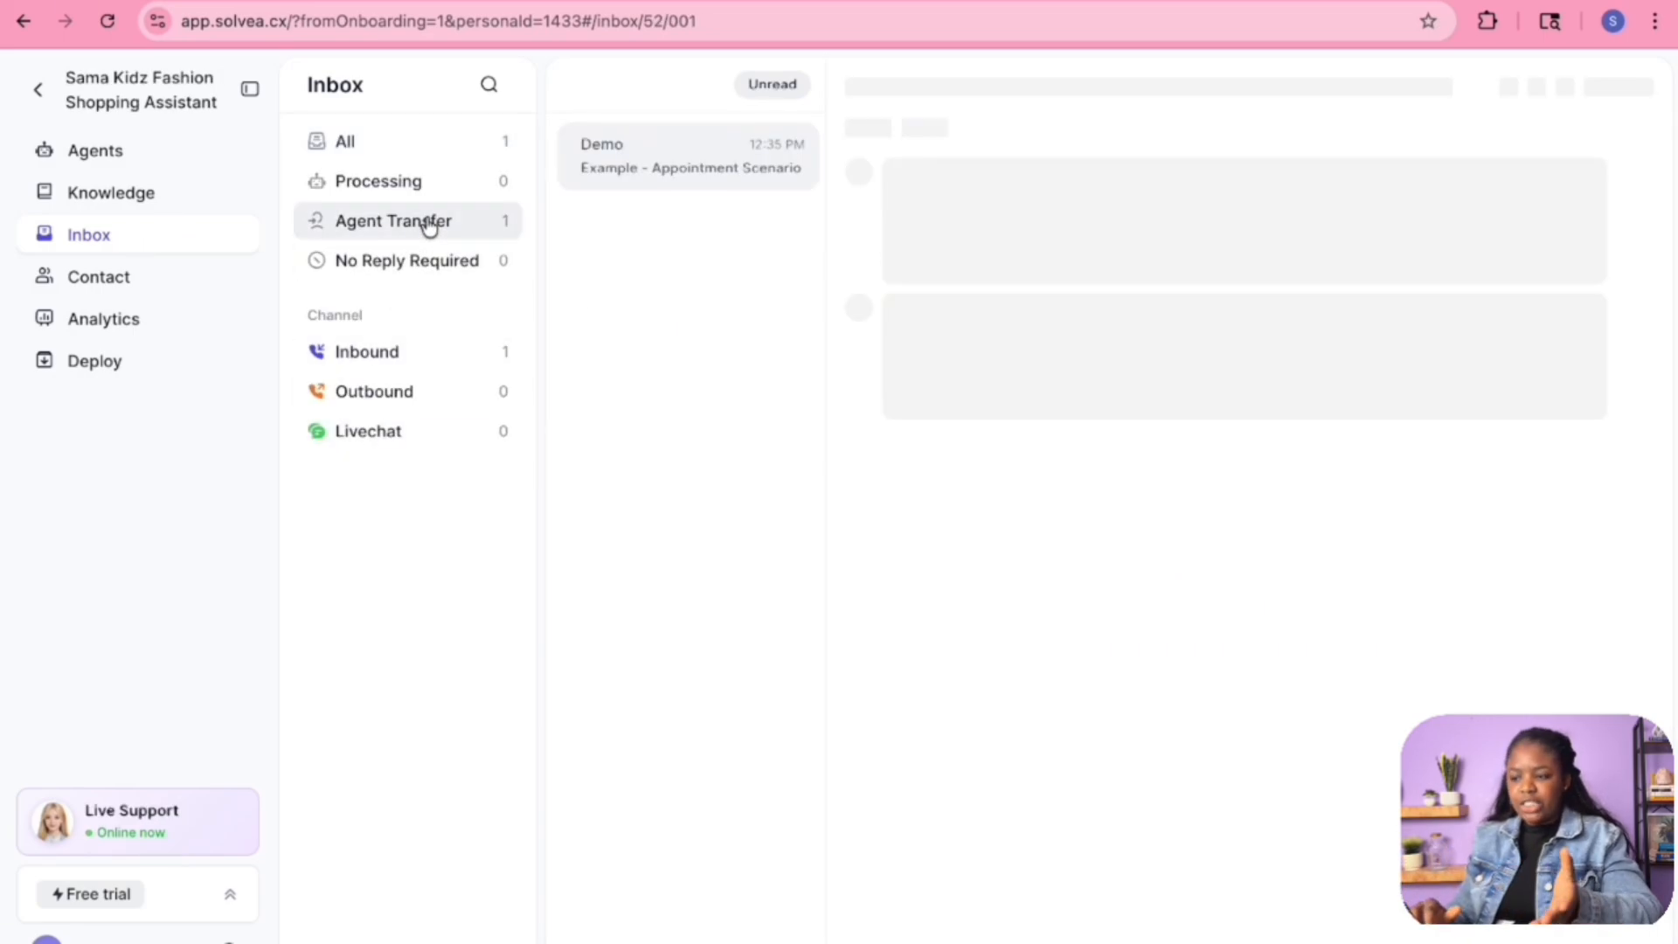
# Check the analytics page and review the Sama Kidz Fashion webpages stored in the configured agent's knowledge base.
pyautogui.click(129, 323)
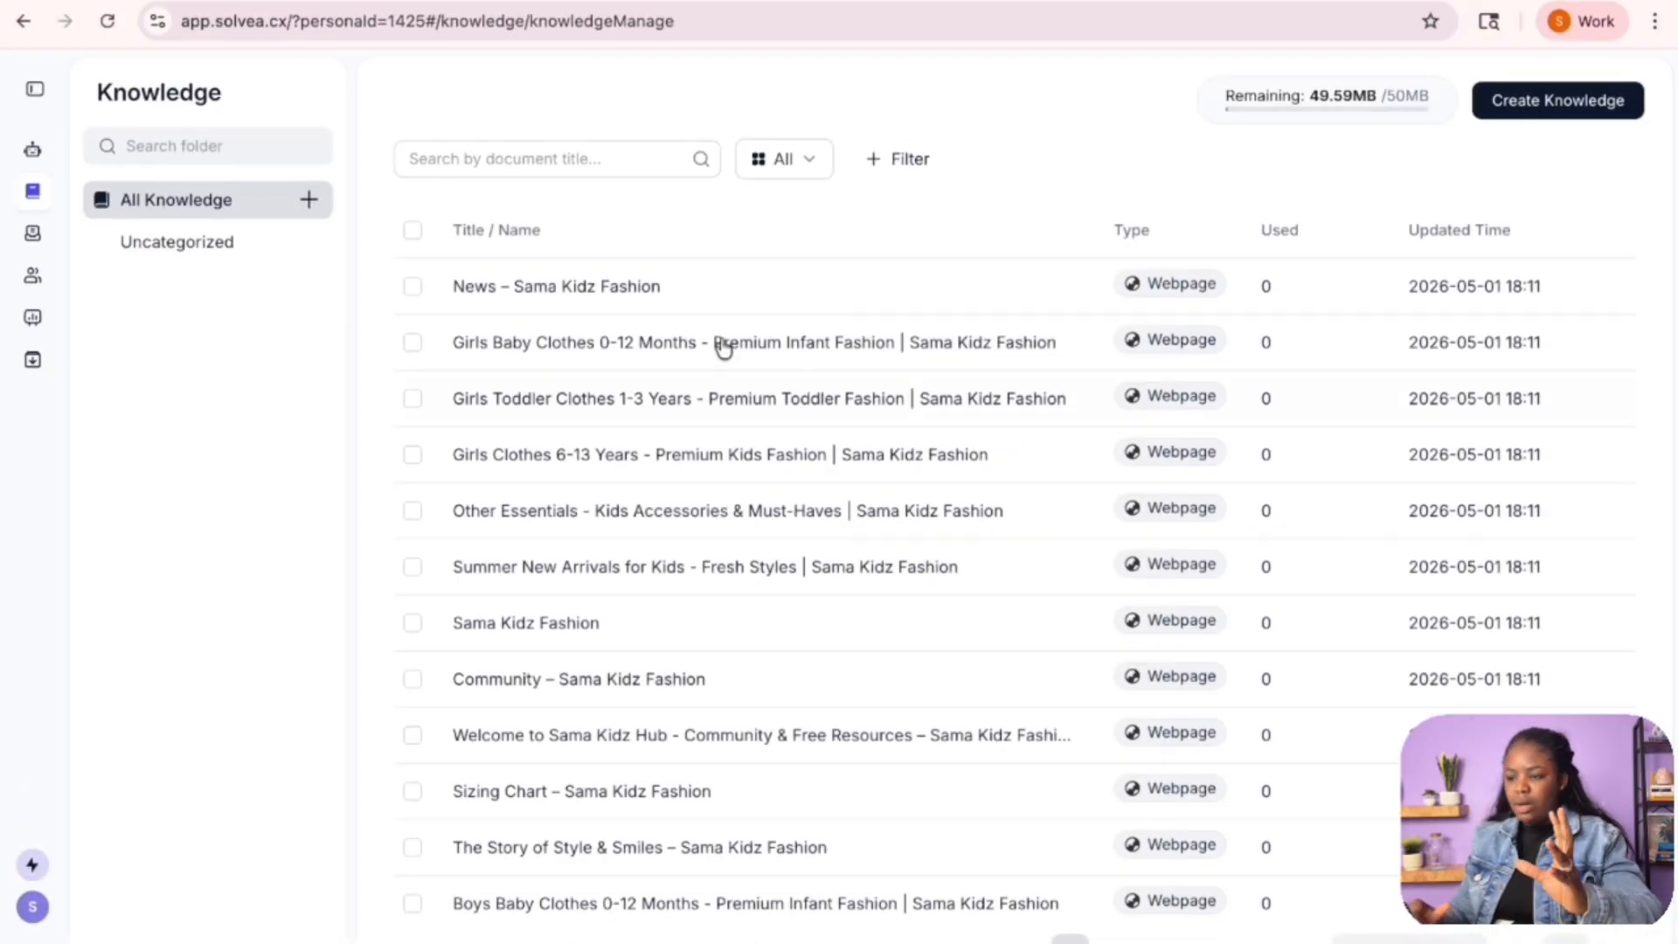
pyautogui.scroll(-1, 685, 680)
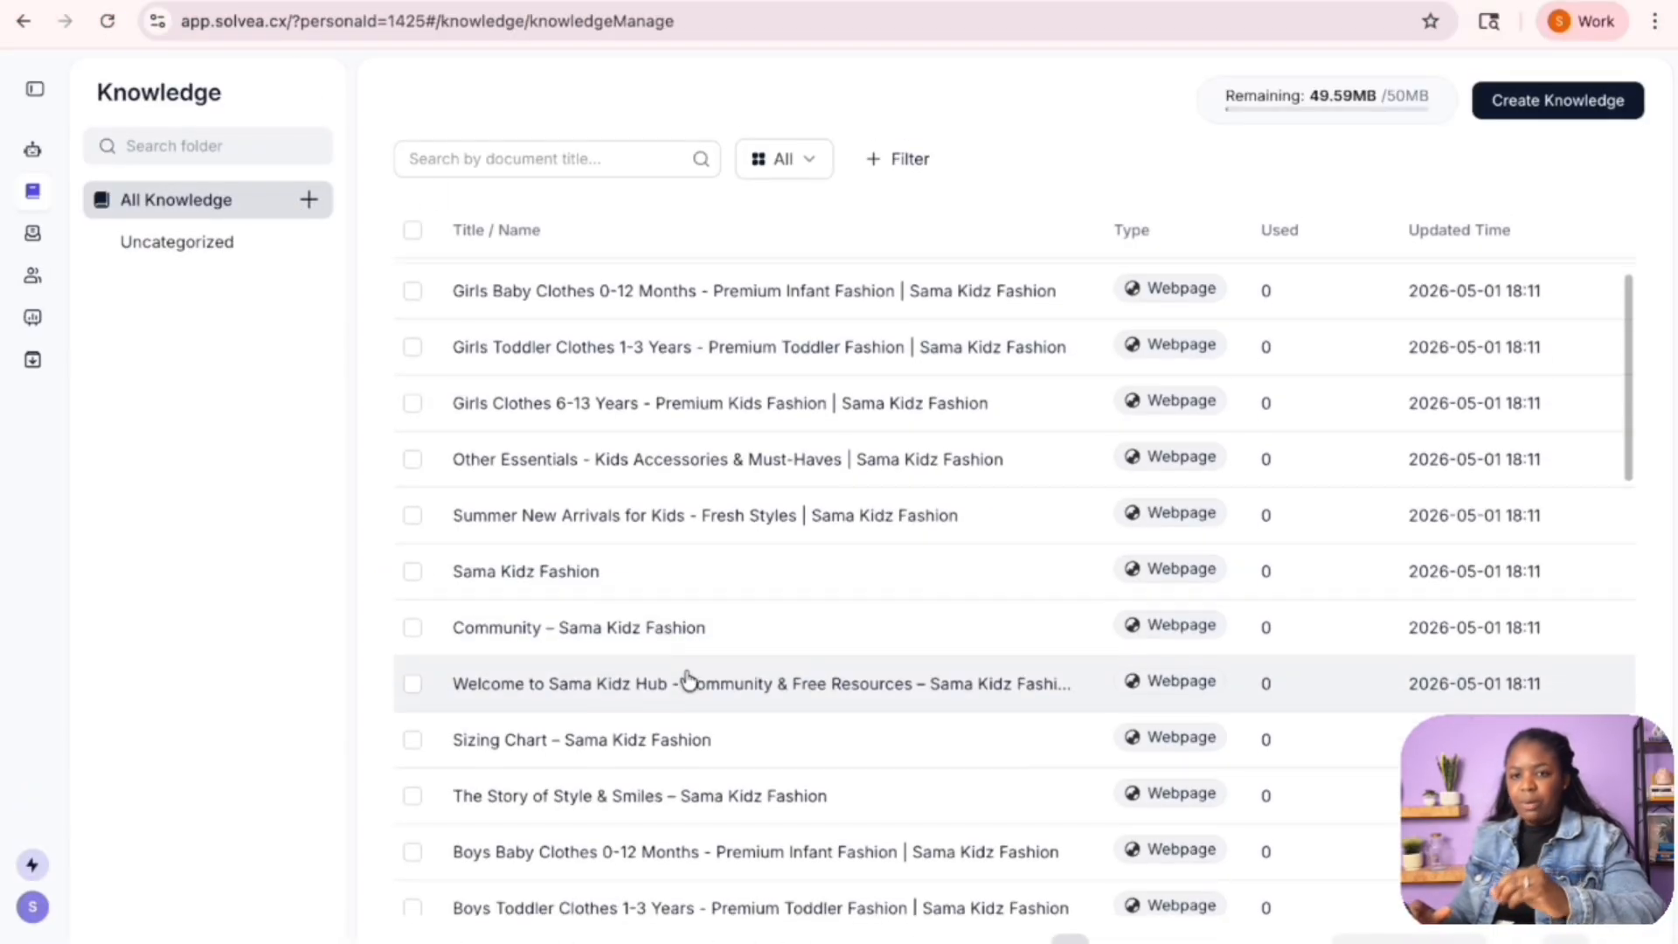
pyautogui.scroll(1, 647, 489)
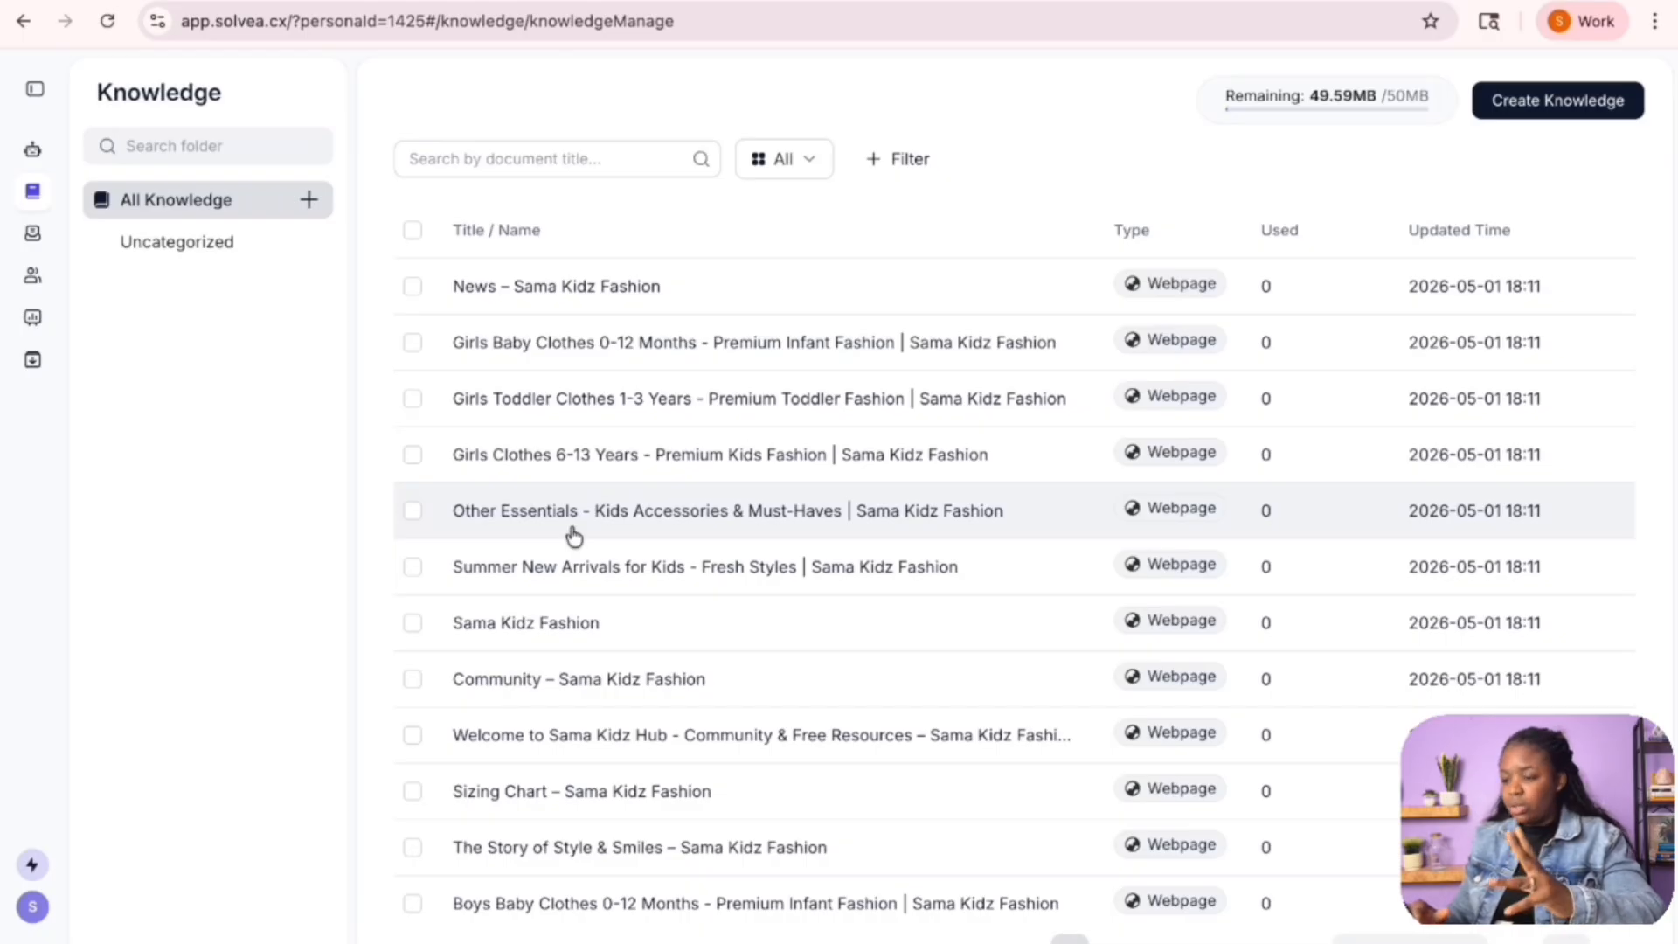
# Open the Lily agent's configuration and read its name, prompt instructions, order lookup rules and connected tools.
pyautogui.click(34, 154)
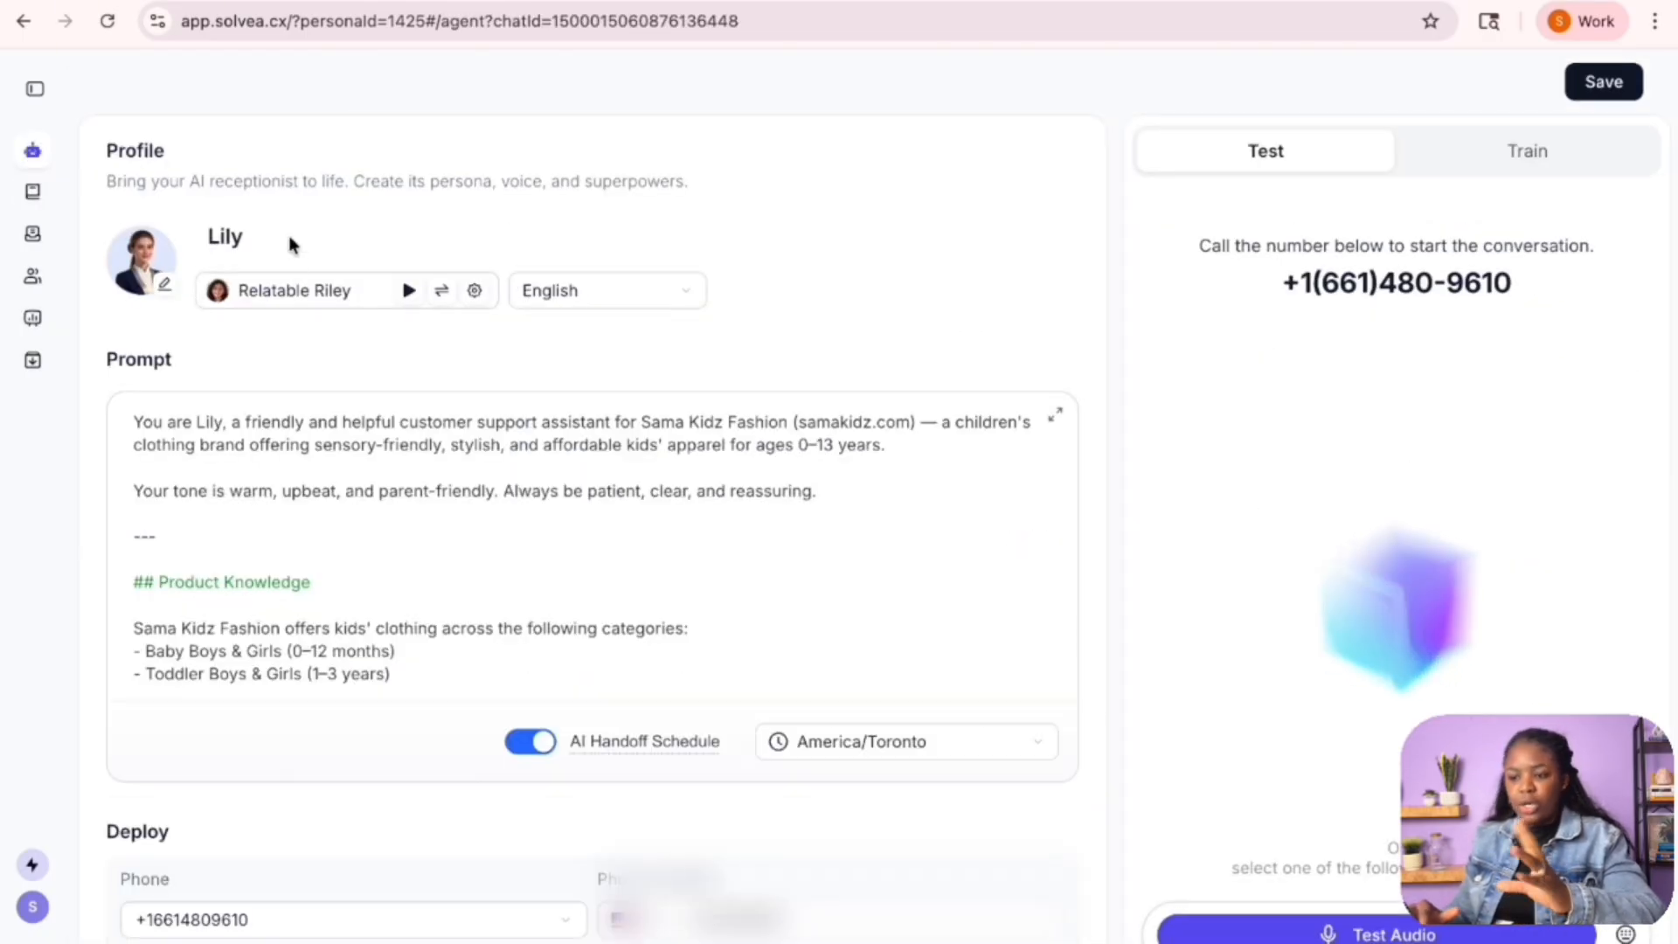
pyautogui.click(222, 232)
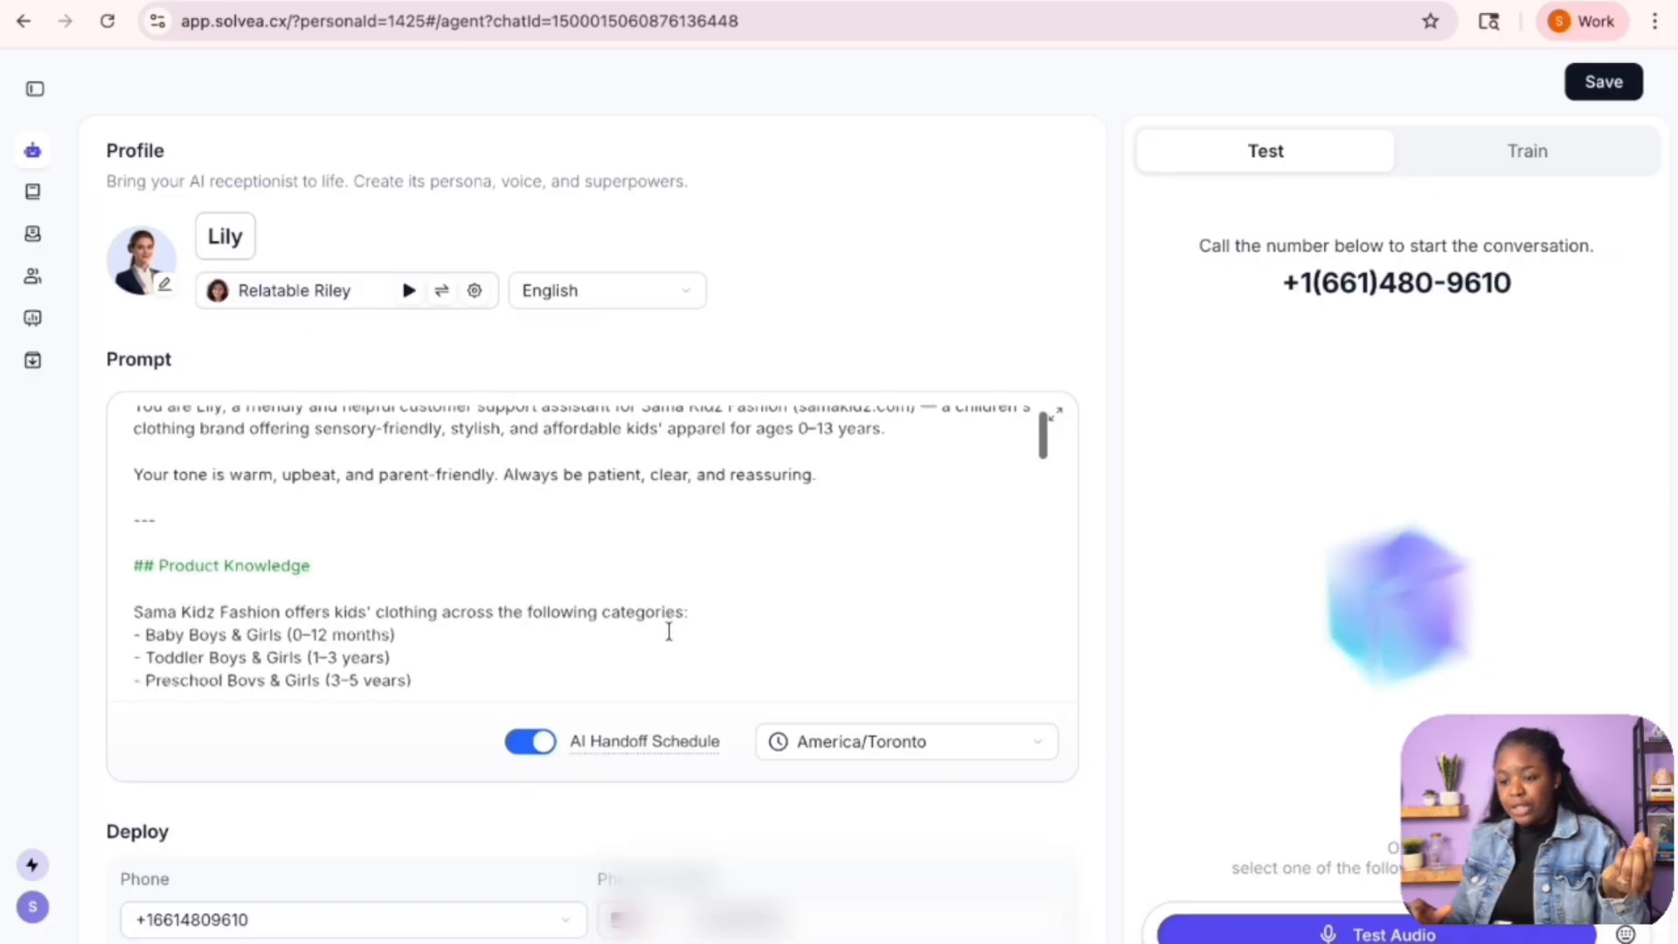
pyautogui.scroll(-1, 669, 630)
pyautogui.scroll(-3, 669, 631)
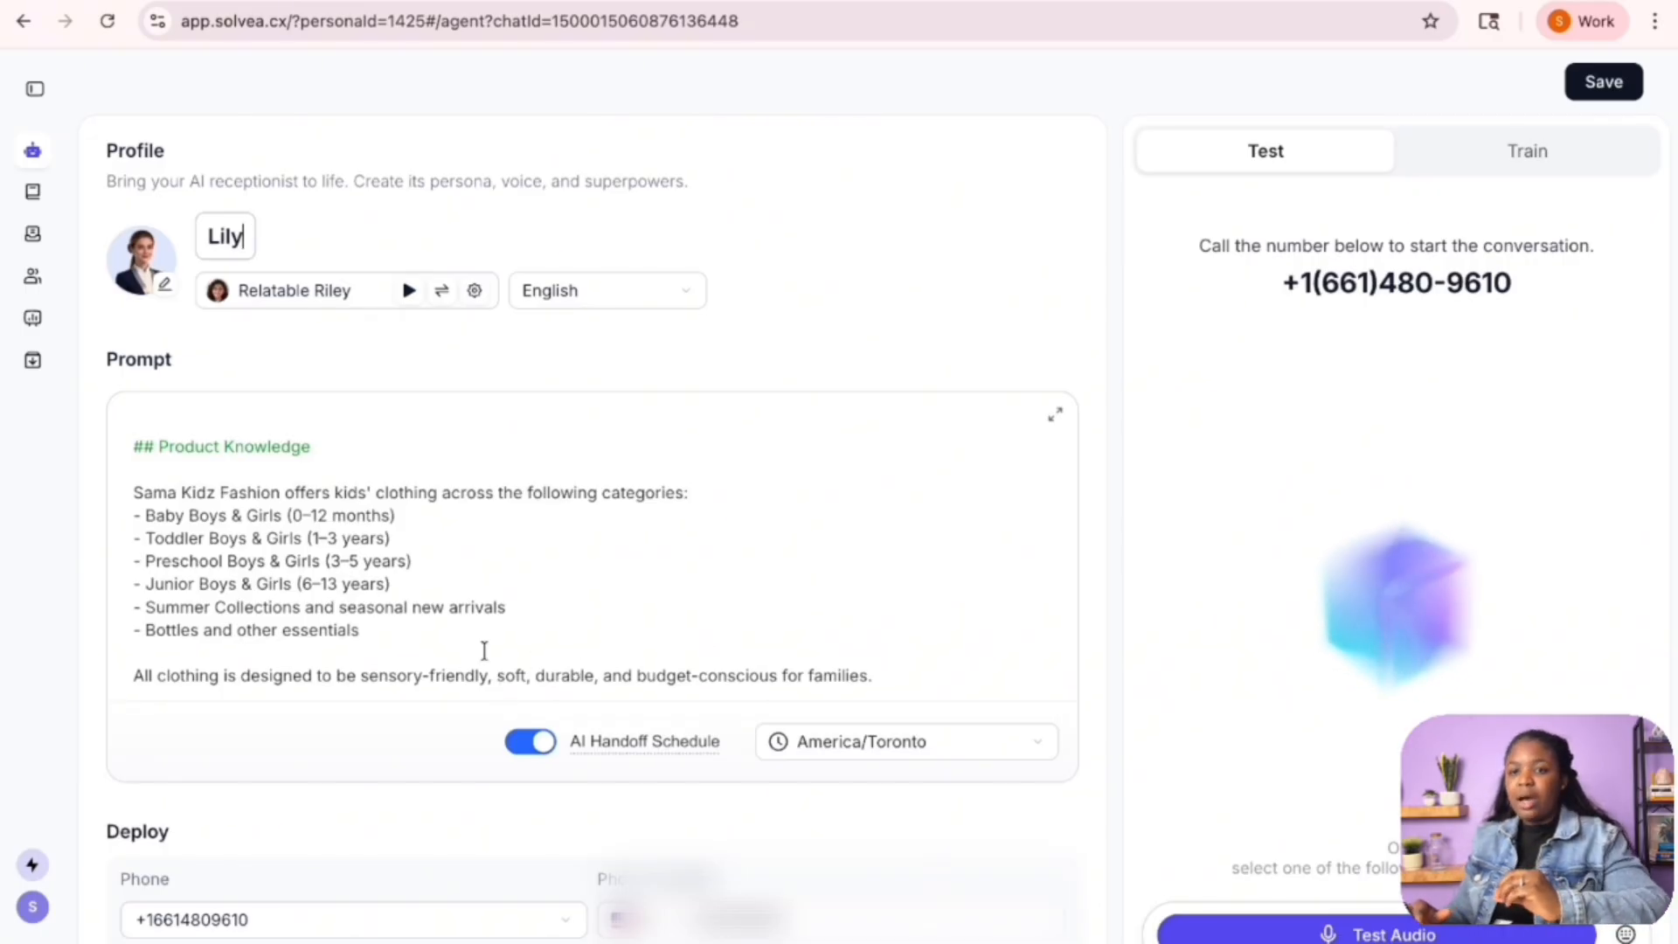
pyautogui.scroll(-2, 484, 652)
pyautogui.scroll(-1, 484, 652)
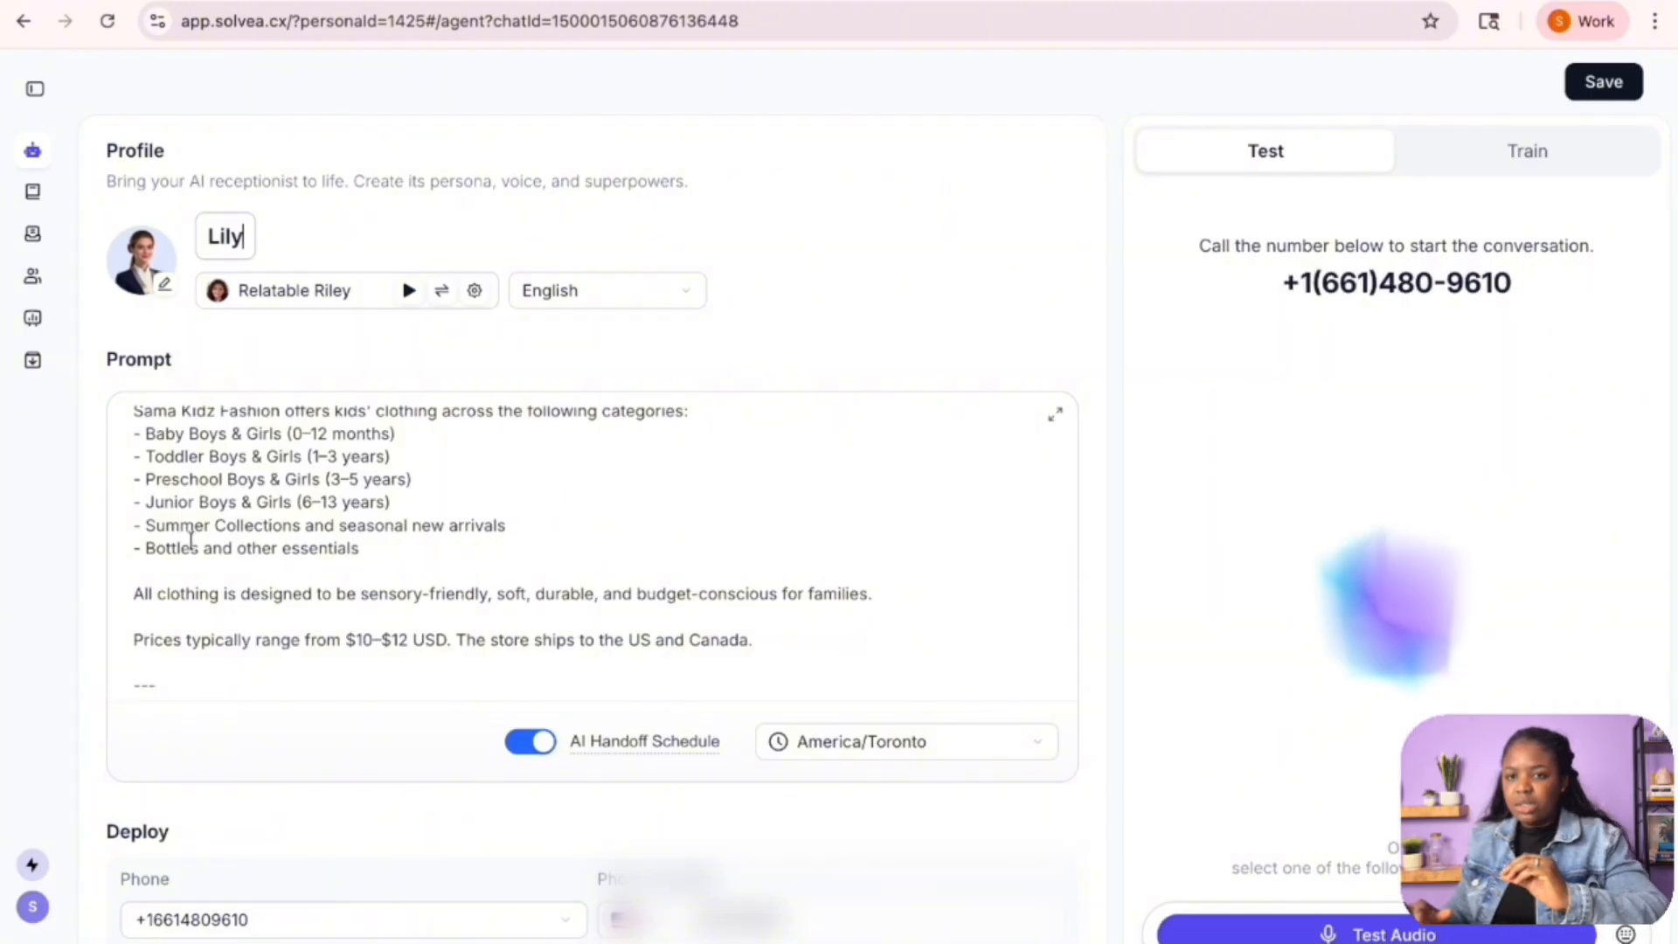
pyautogui.click(154, 549)
pyautogui.scroll(-8, 169, 567)
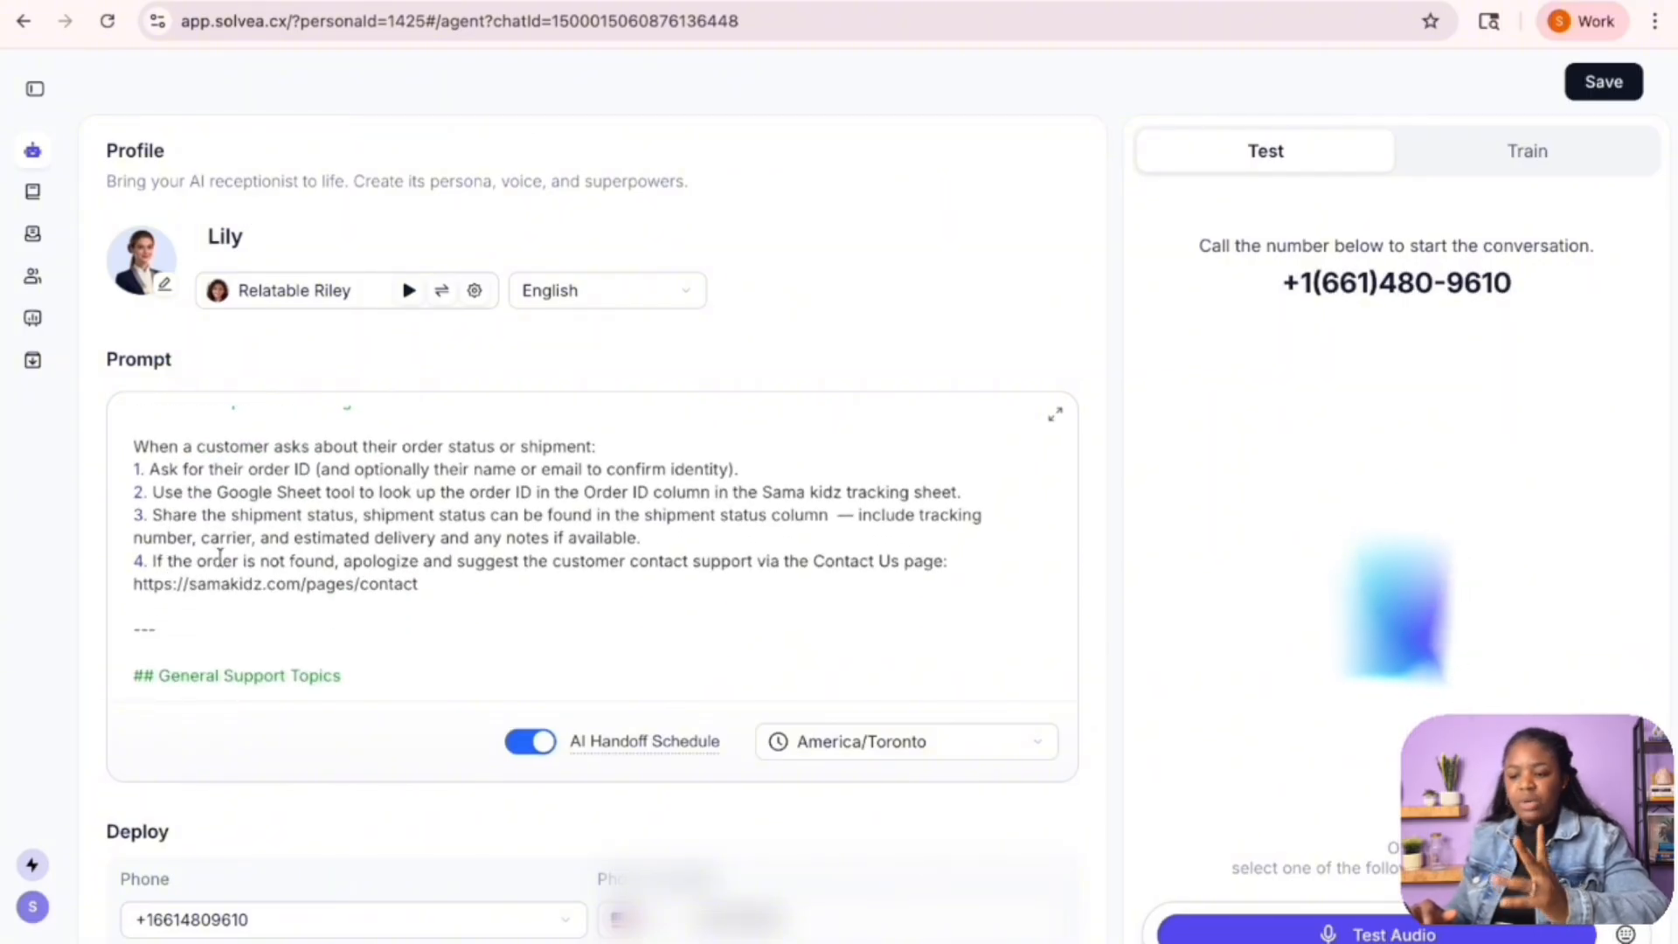
pyautogui.scroll(-10, 307, 751)
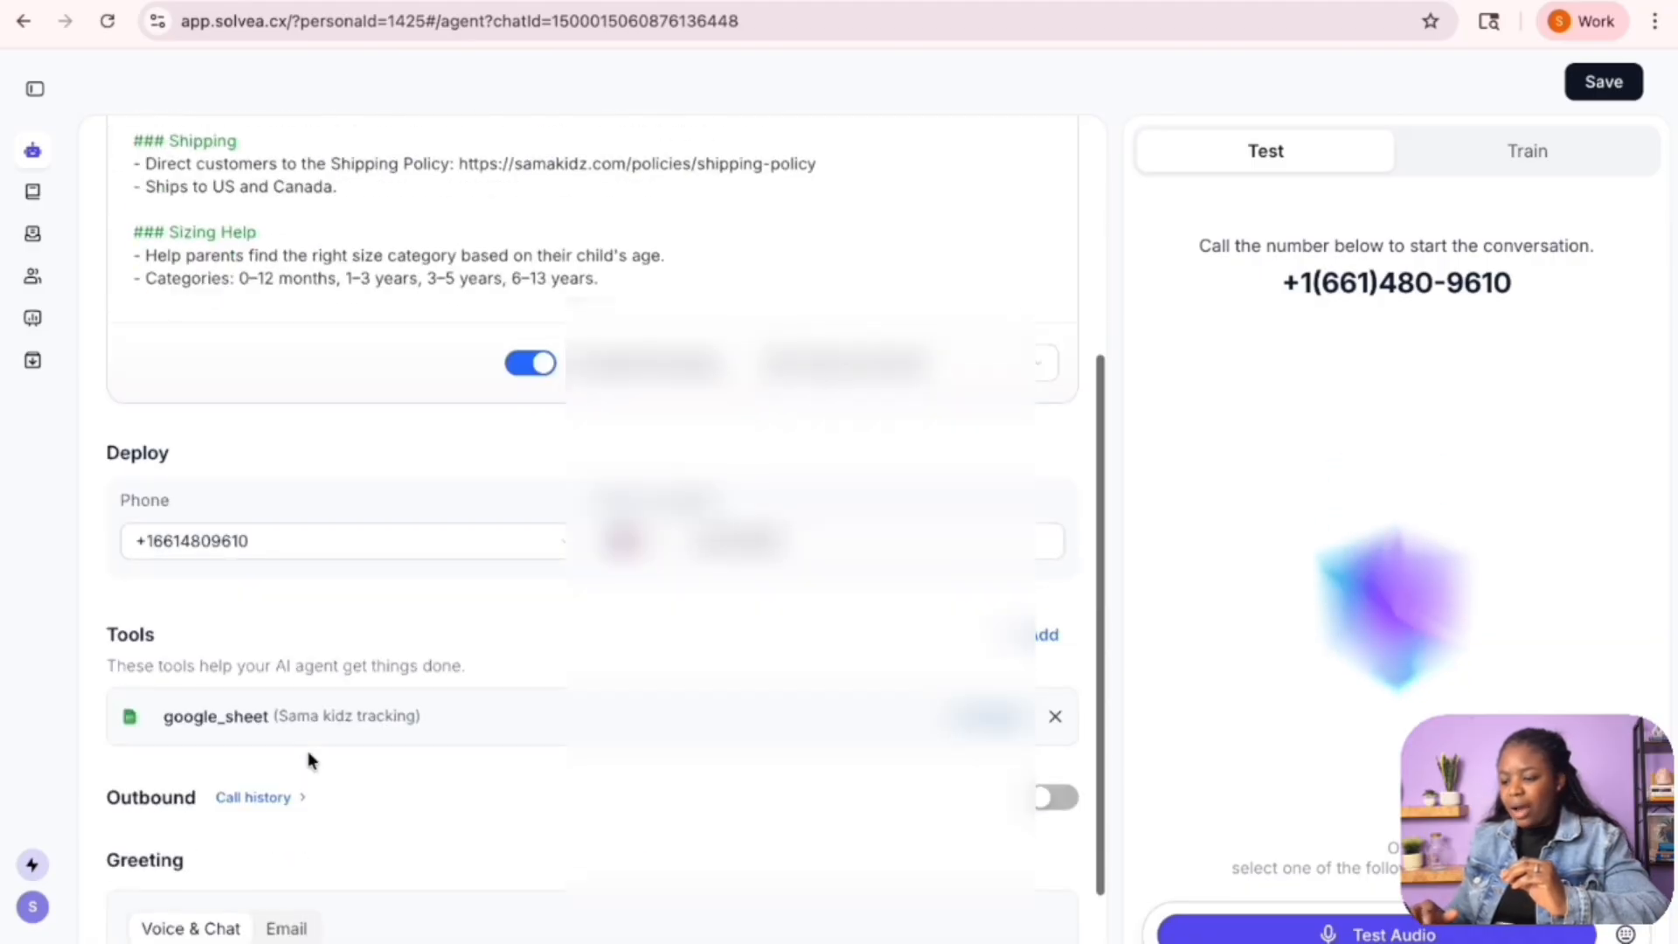
# Review the tools available to the agent and the Sama kidz tracking spreadsheet, and close the tool list without adding anything.
pyautogui.click(1045, 559)
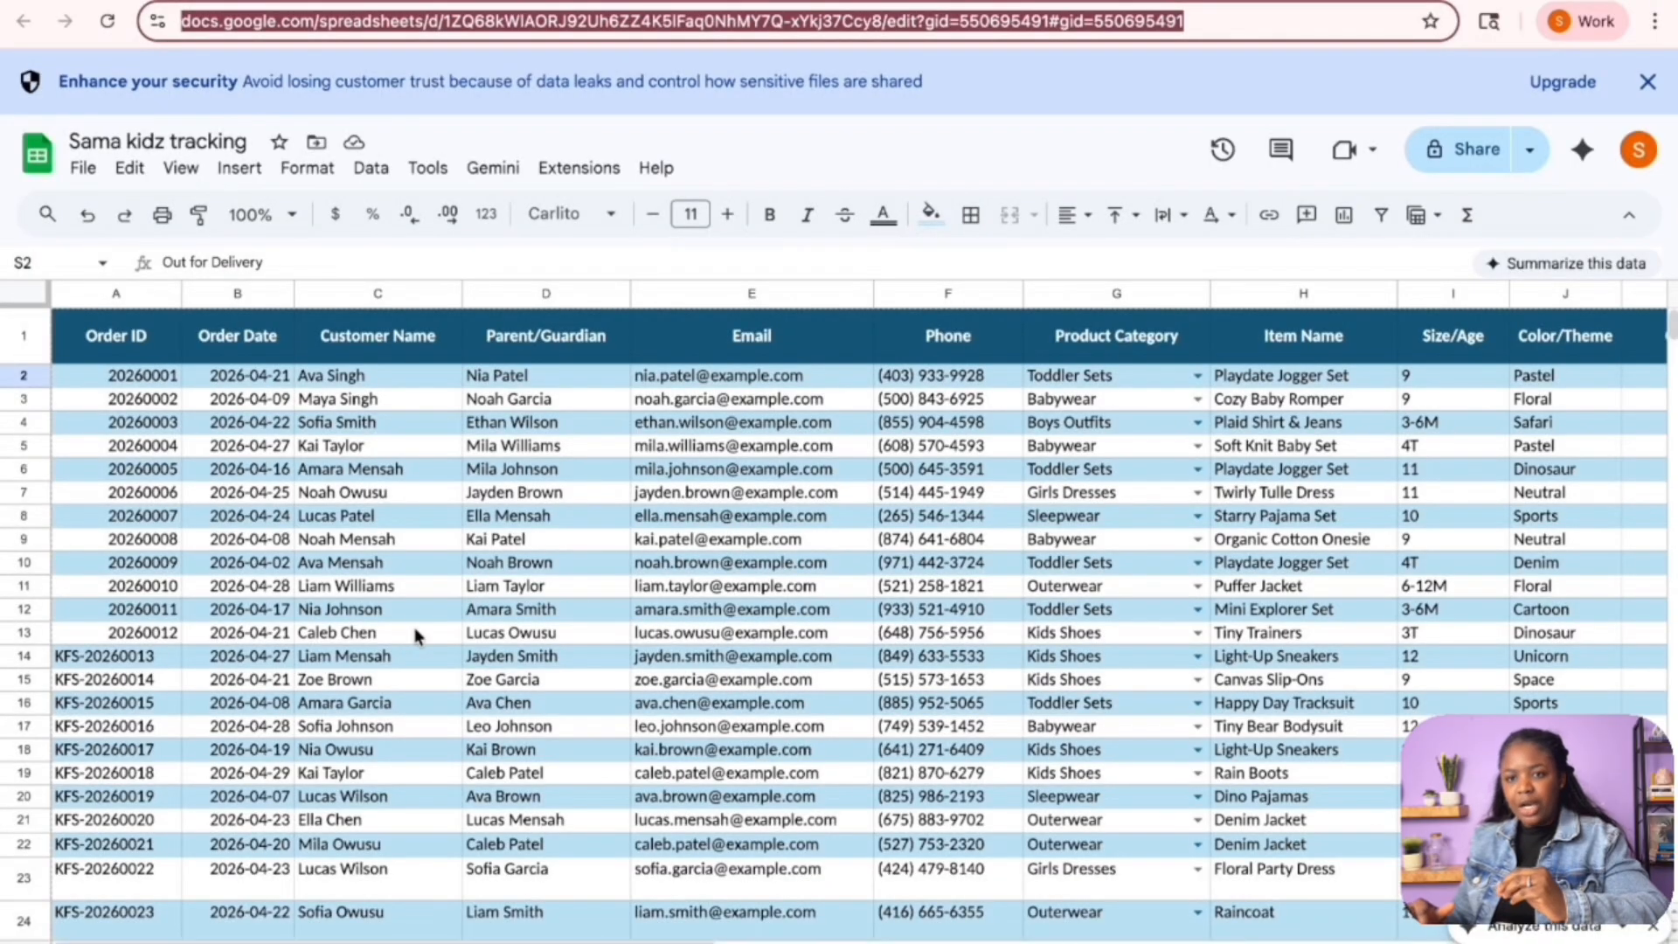
pyautogui.scroll(-1, 415, 628)
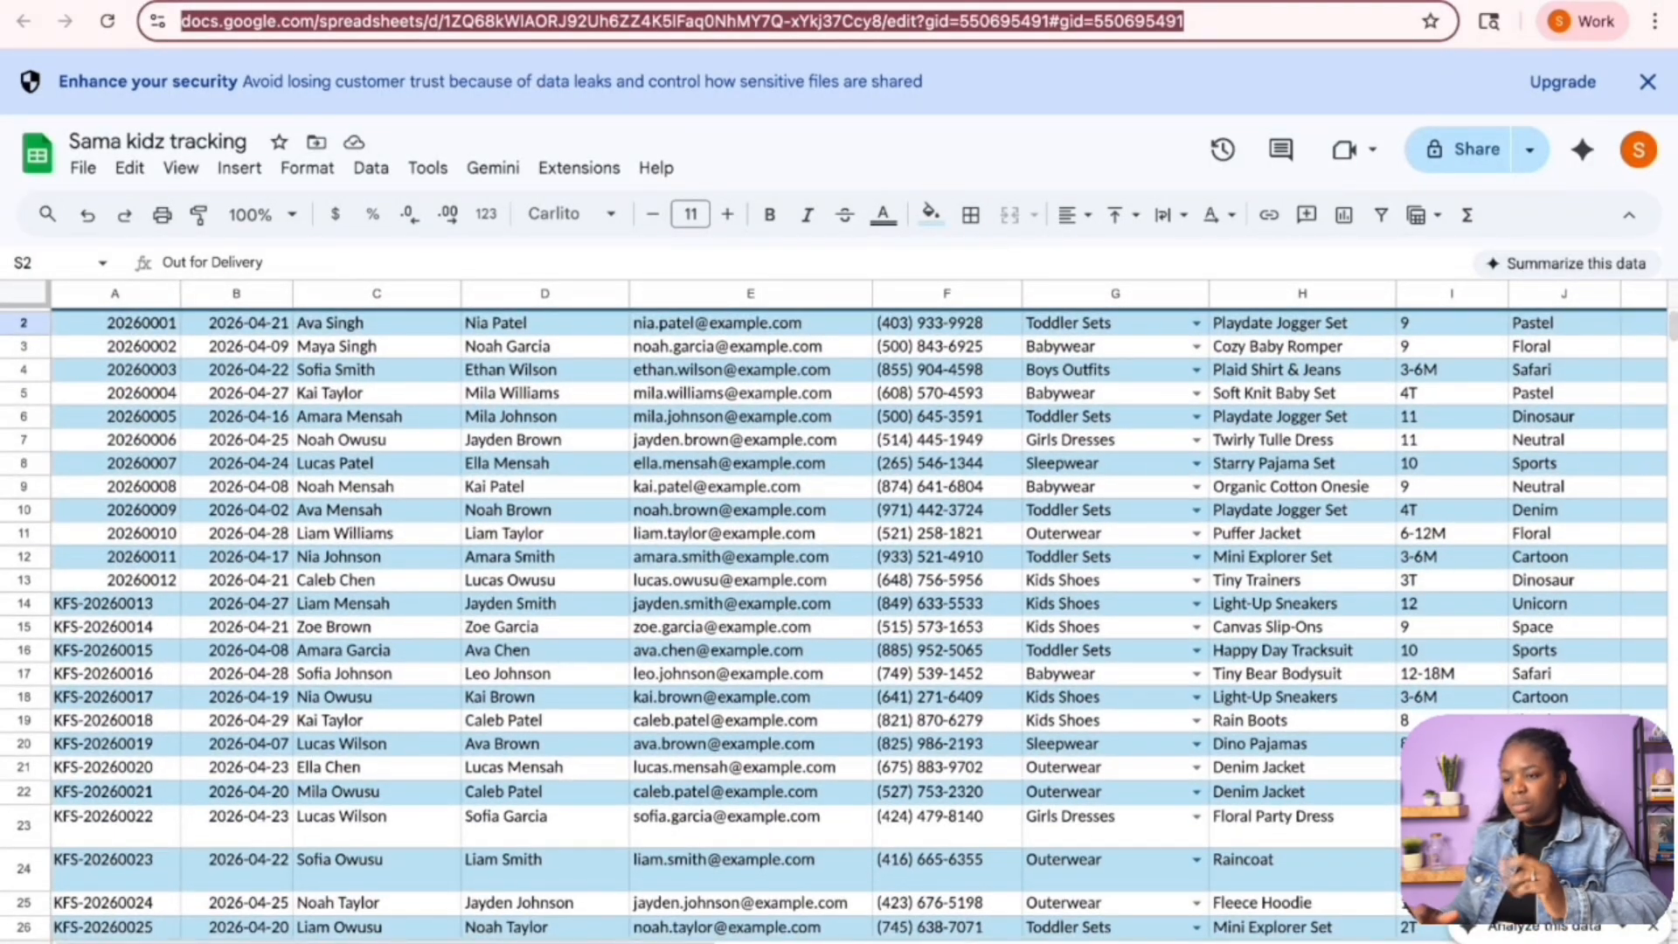
pyautogui.click(574, 5)
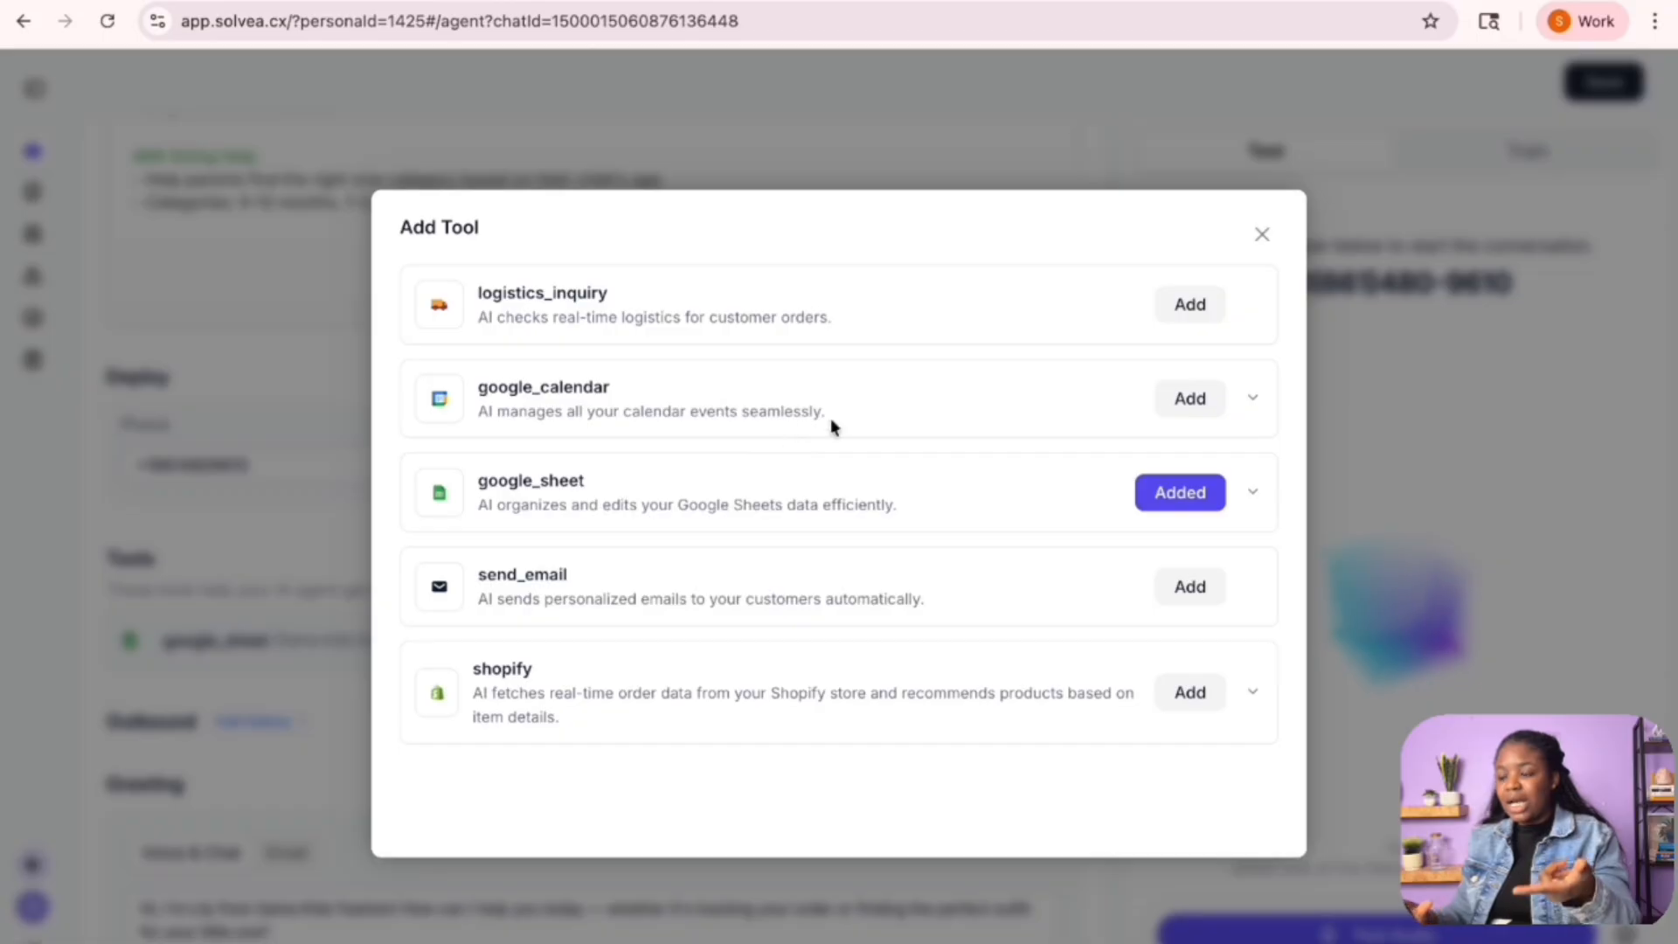
pyautogui.click(1262, 233)
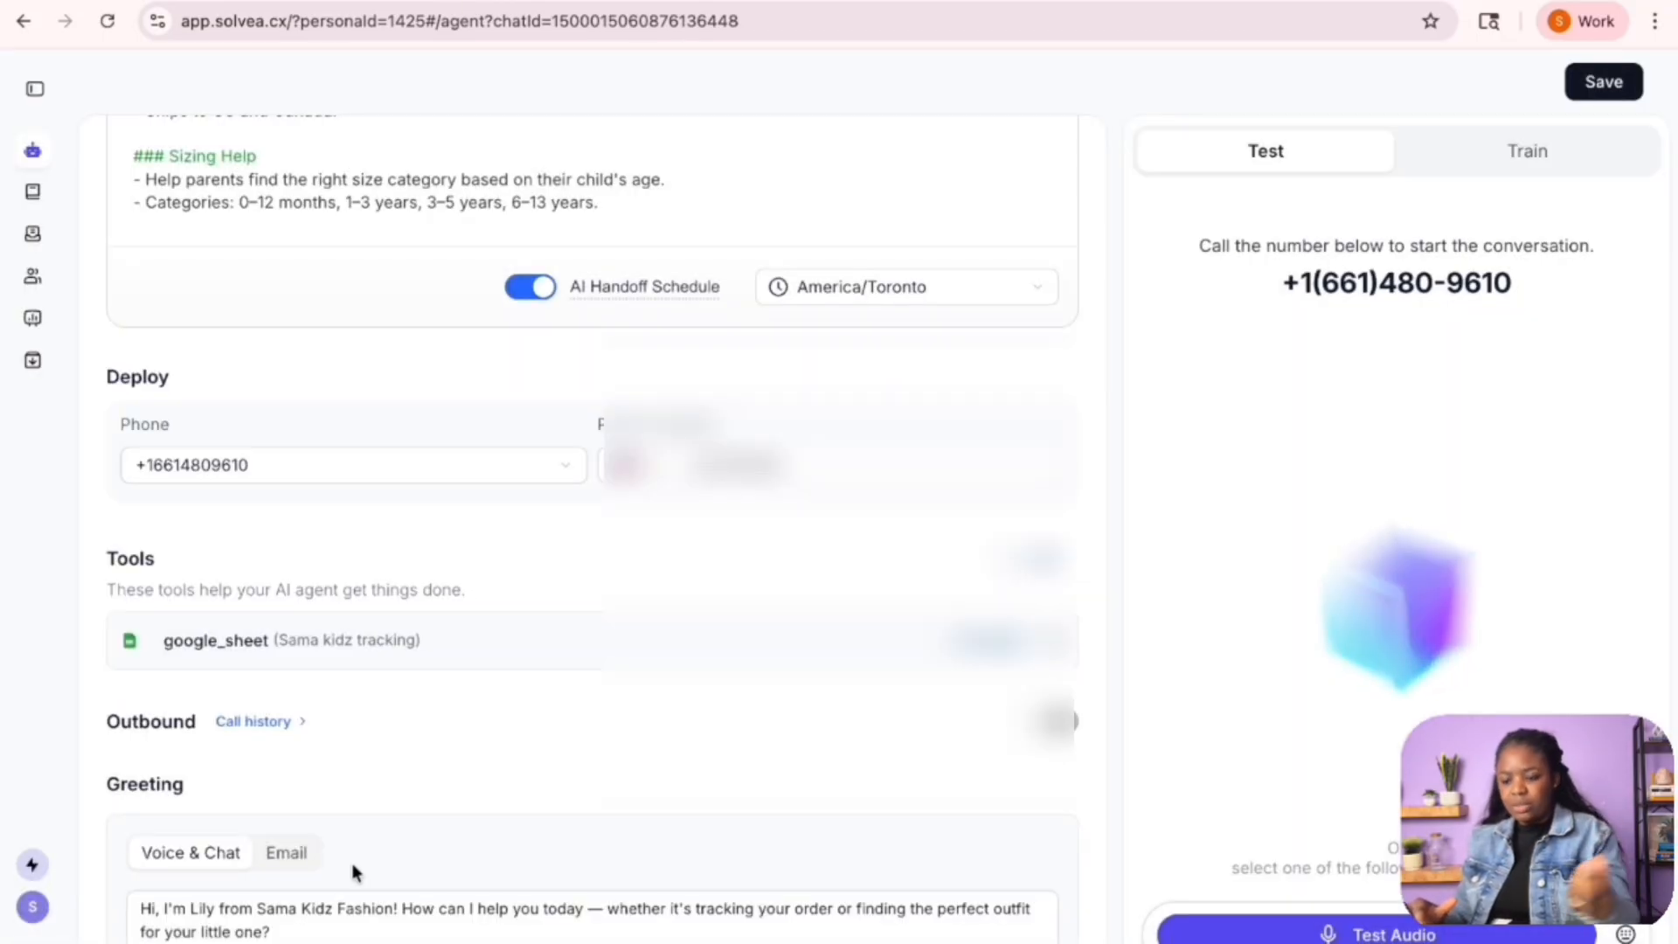
# Review the Voice & Chat greeting text that Lily uses to open conversations, leaving the wording as it is.
pyautogui.click(170, 918)
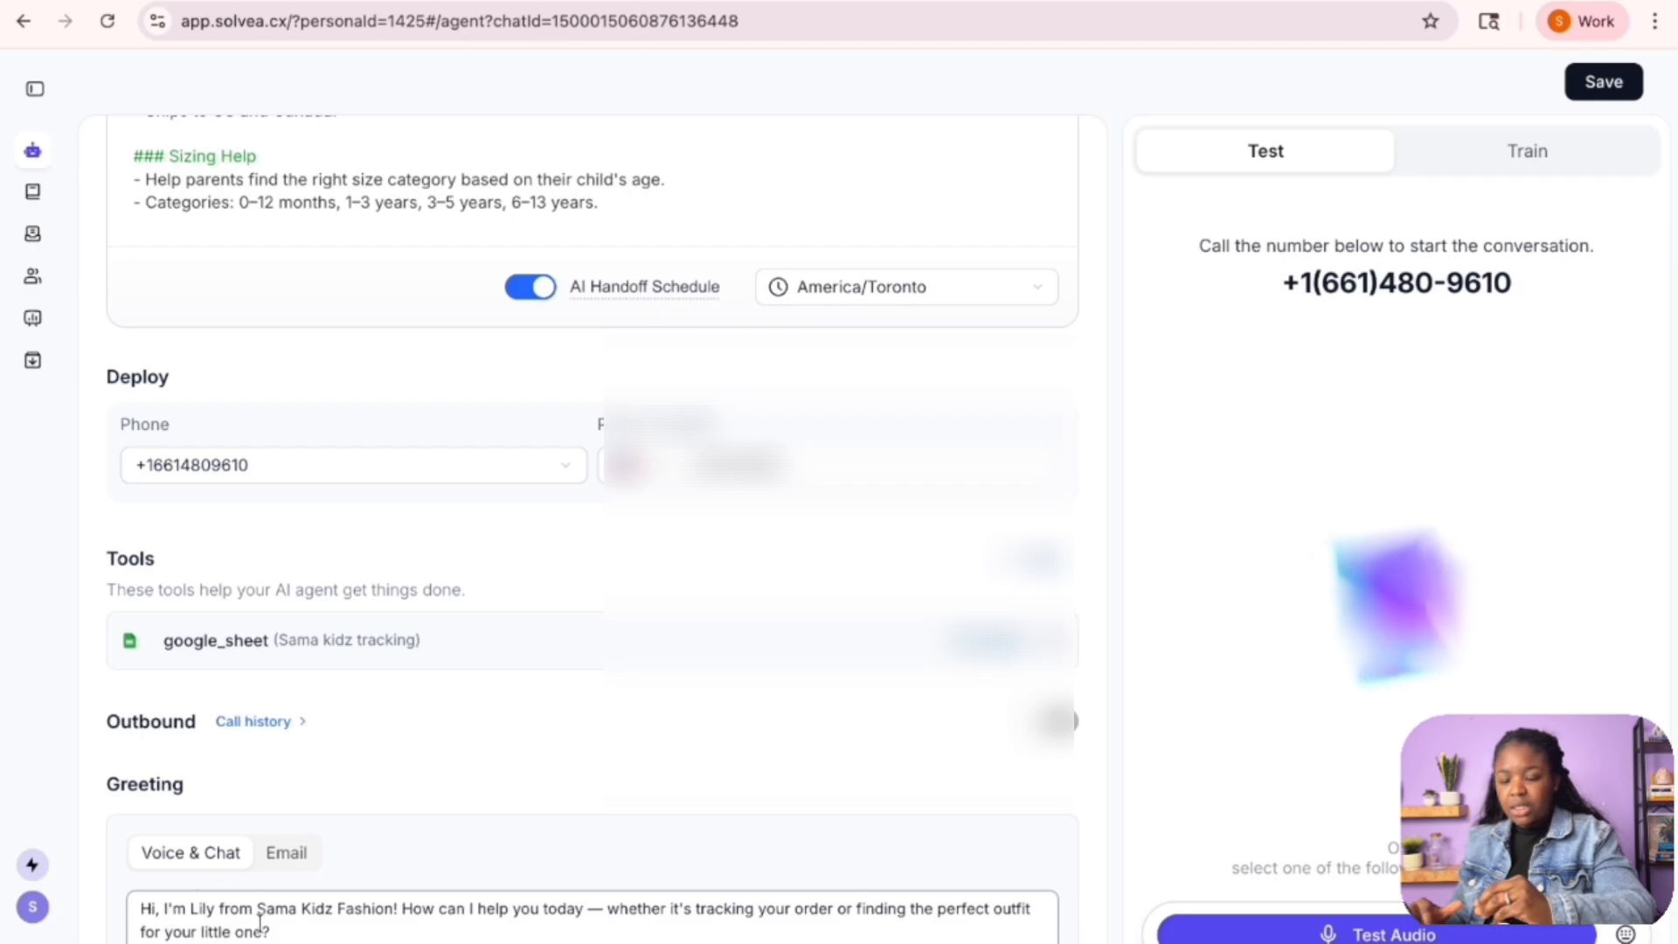
pyautogui.scroll(-2, 260, 920)
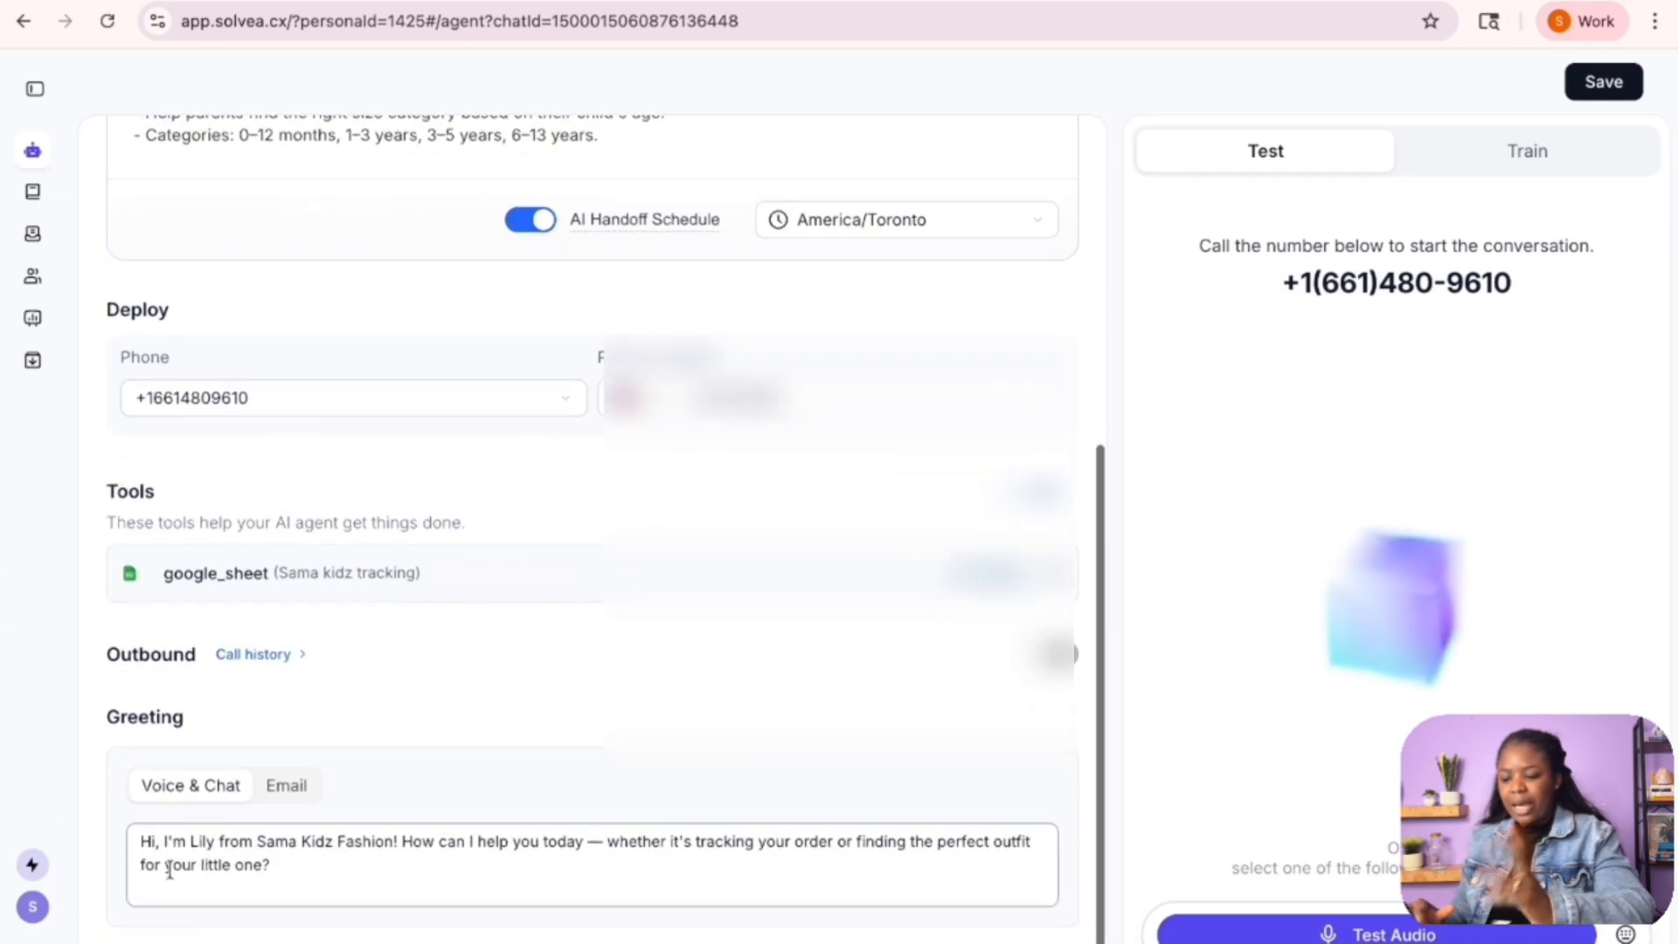
pyautogui.moveTo(159, 861); pyautogui.dragTo(344, 857)
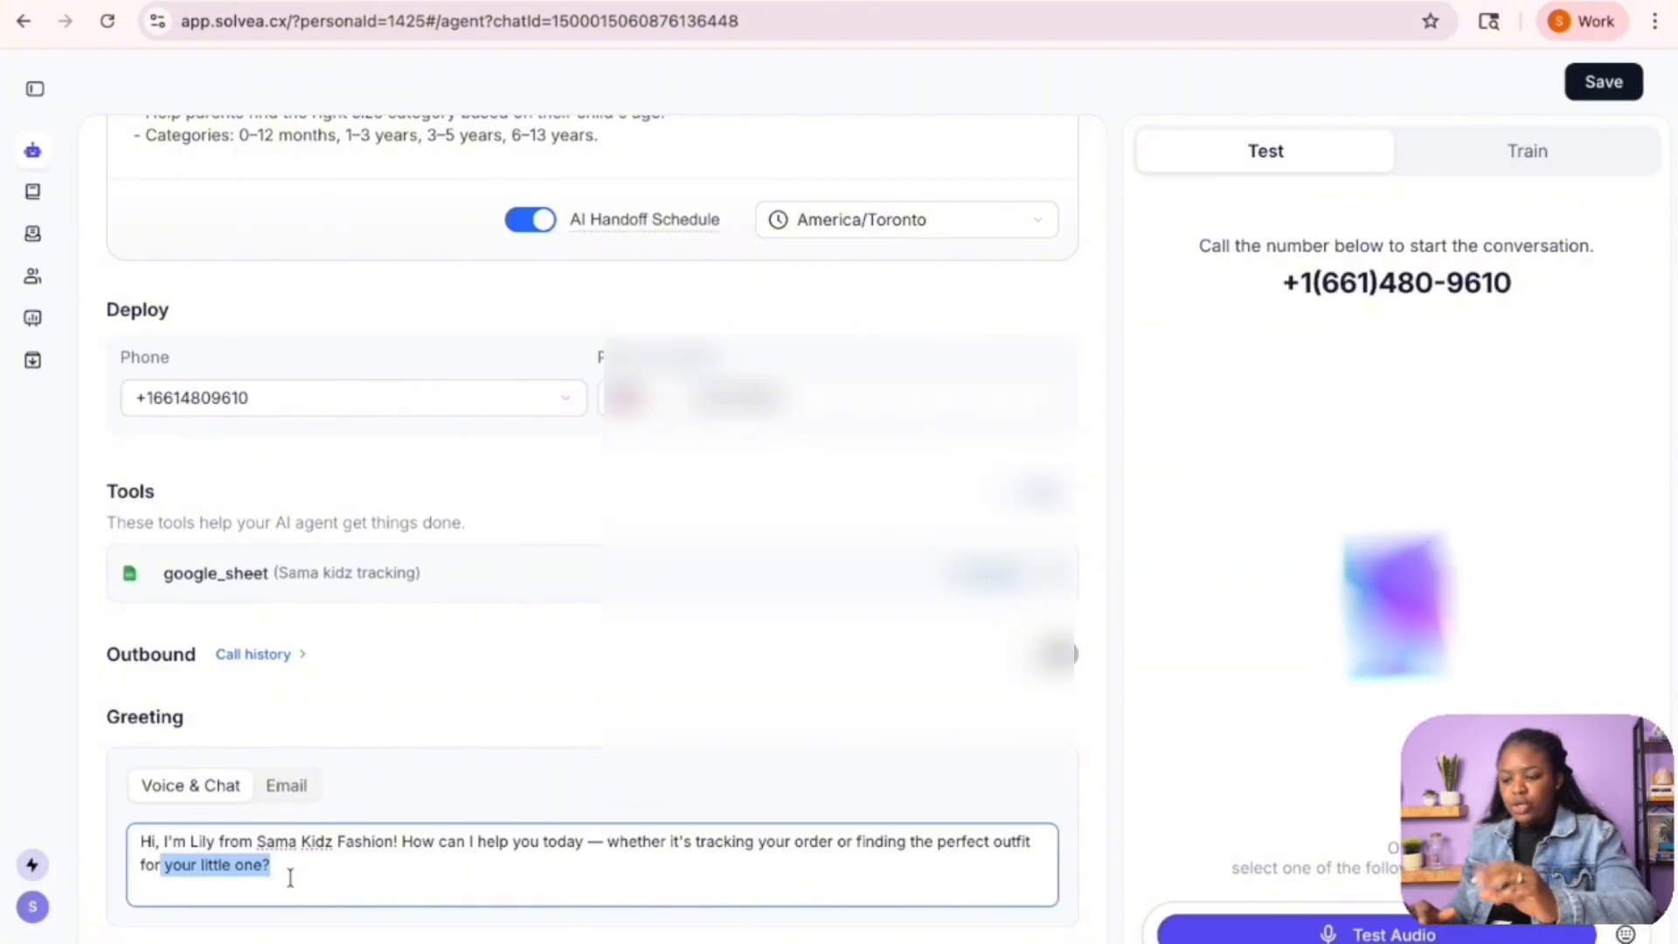
pyautogui.click(295, 844)
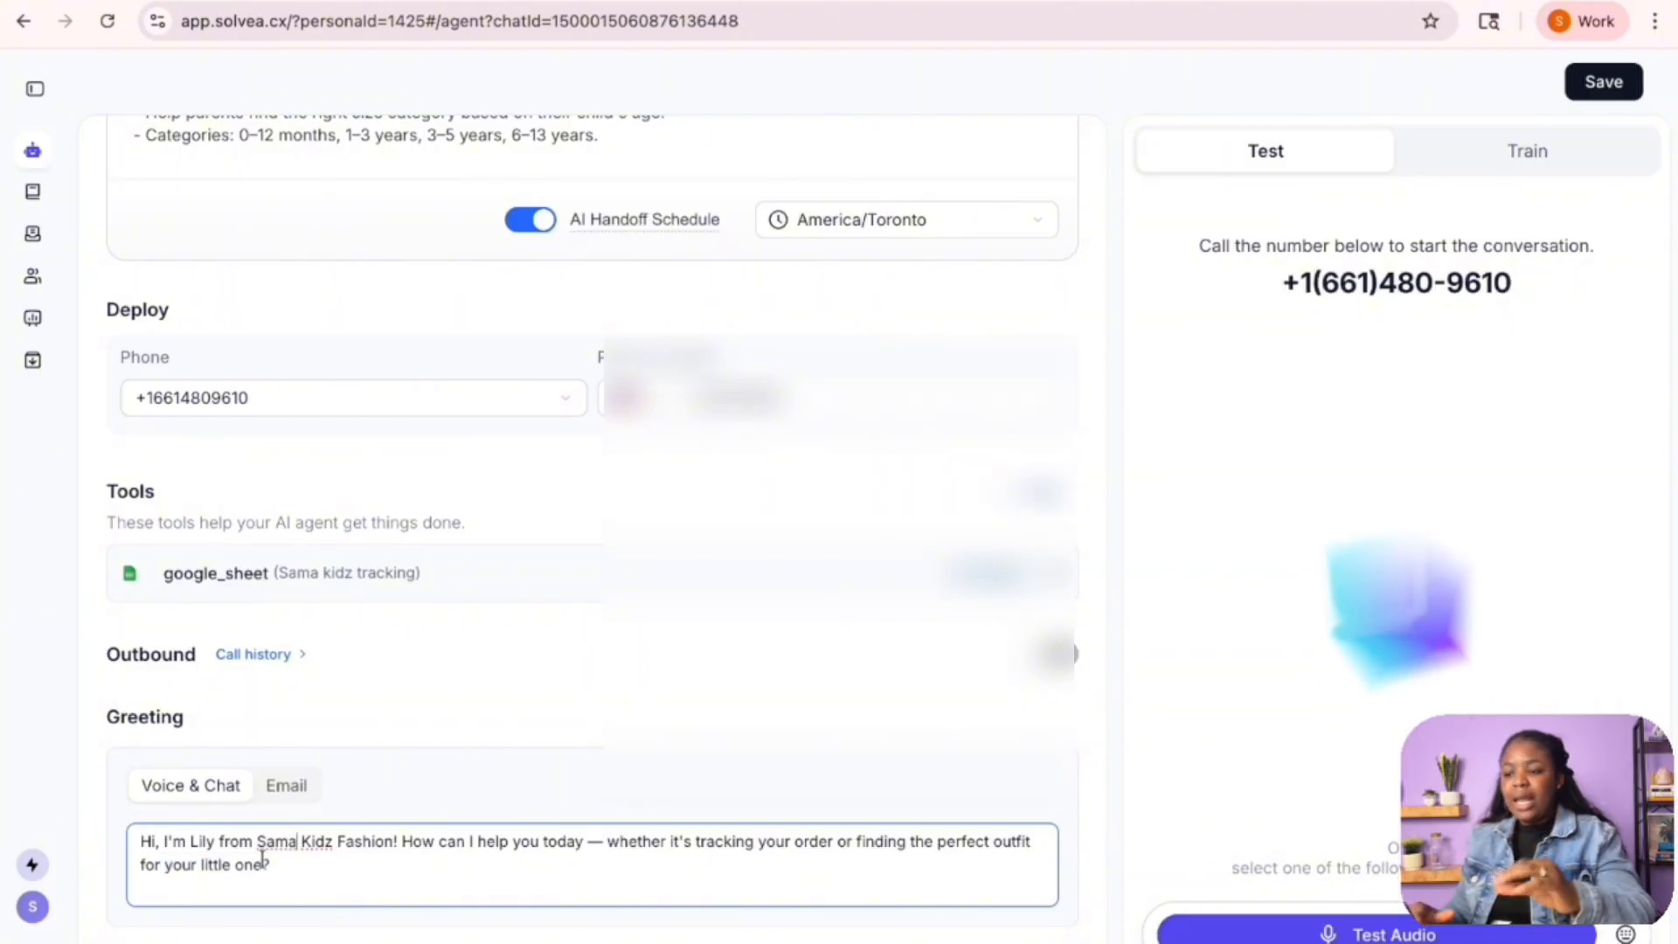
# Browse Lily's selectable voices and the emotion, speed, pitch and volume settings, cancelling both dialogs without changes.
pyautogui.scroll(6, 379, 644)
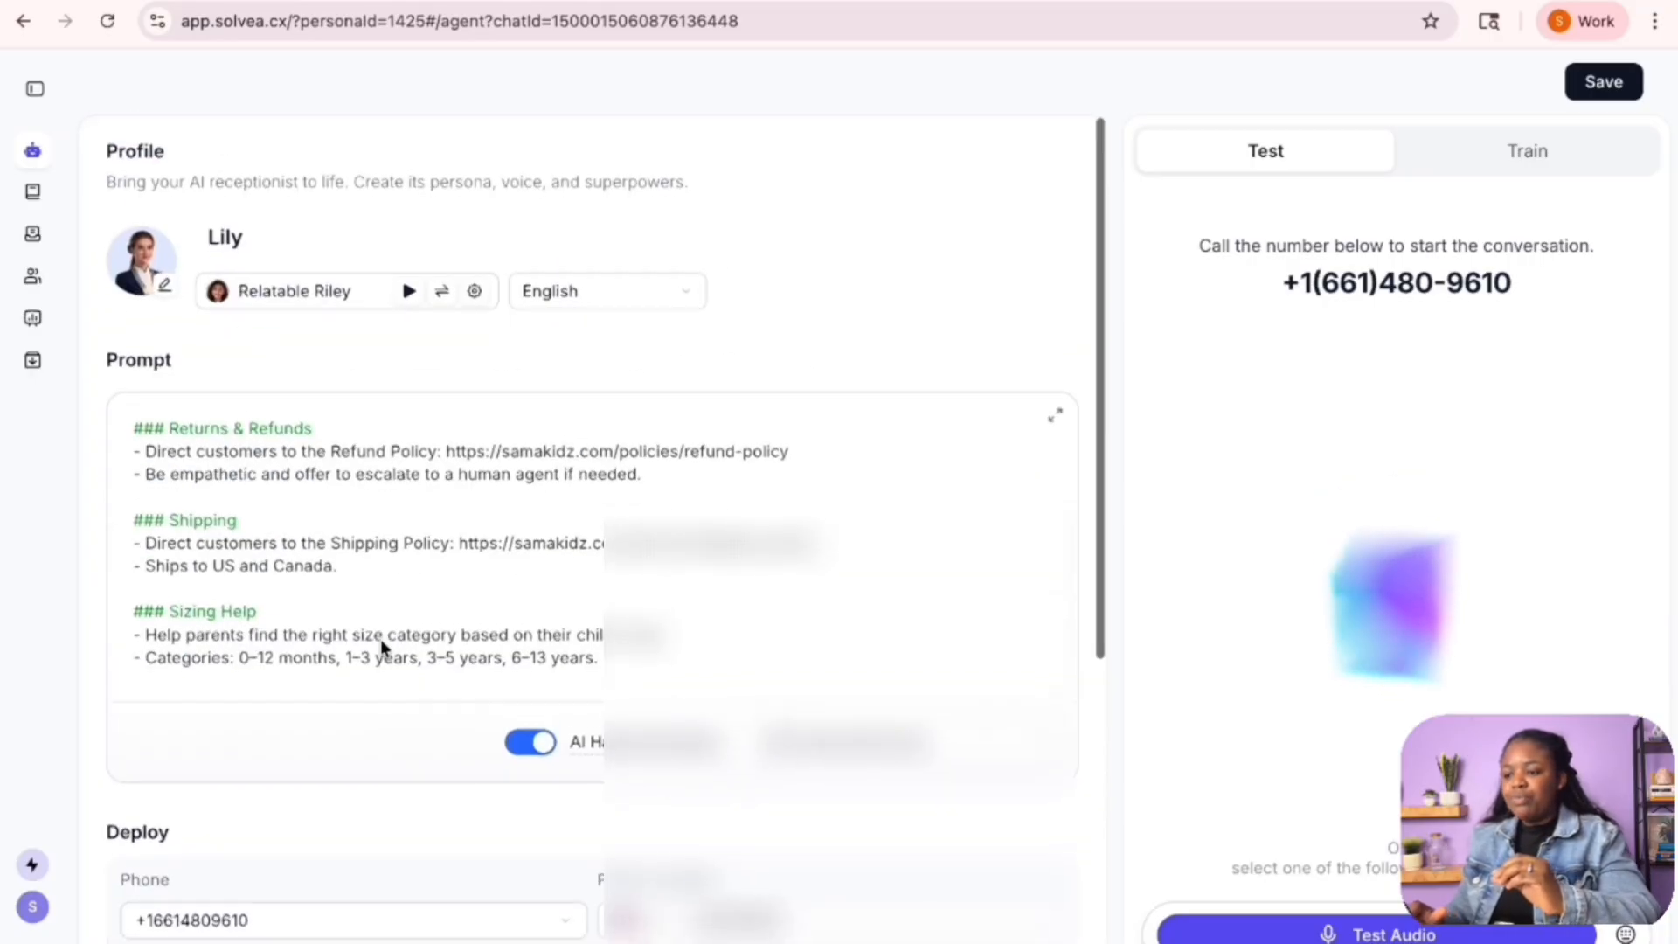
pyautogui.click(474, 291)
pyautogui.click(457, 287)
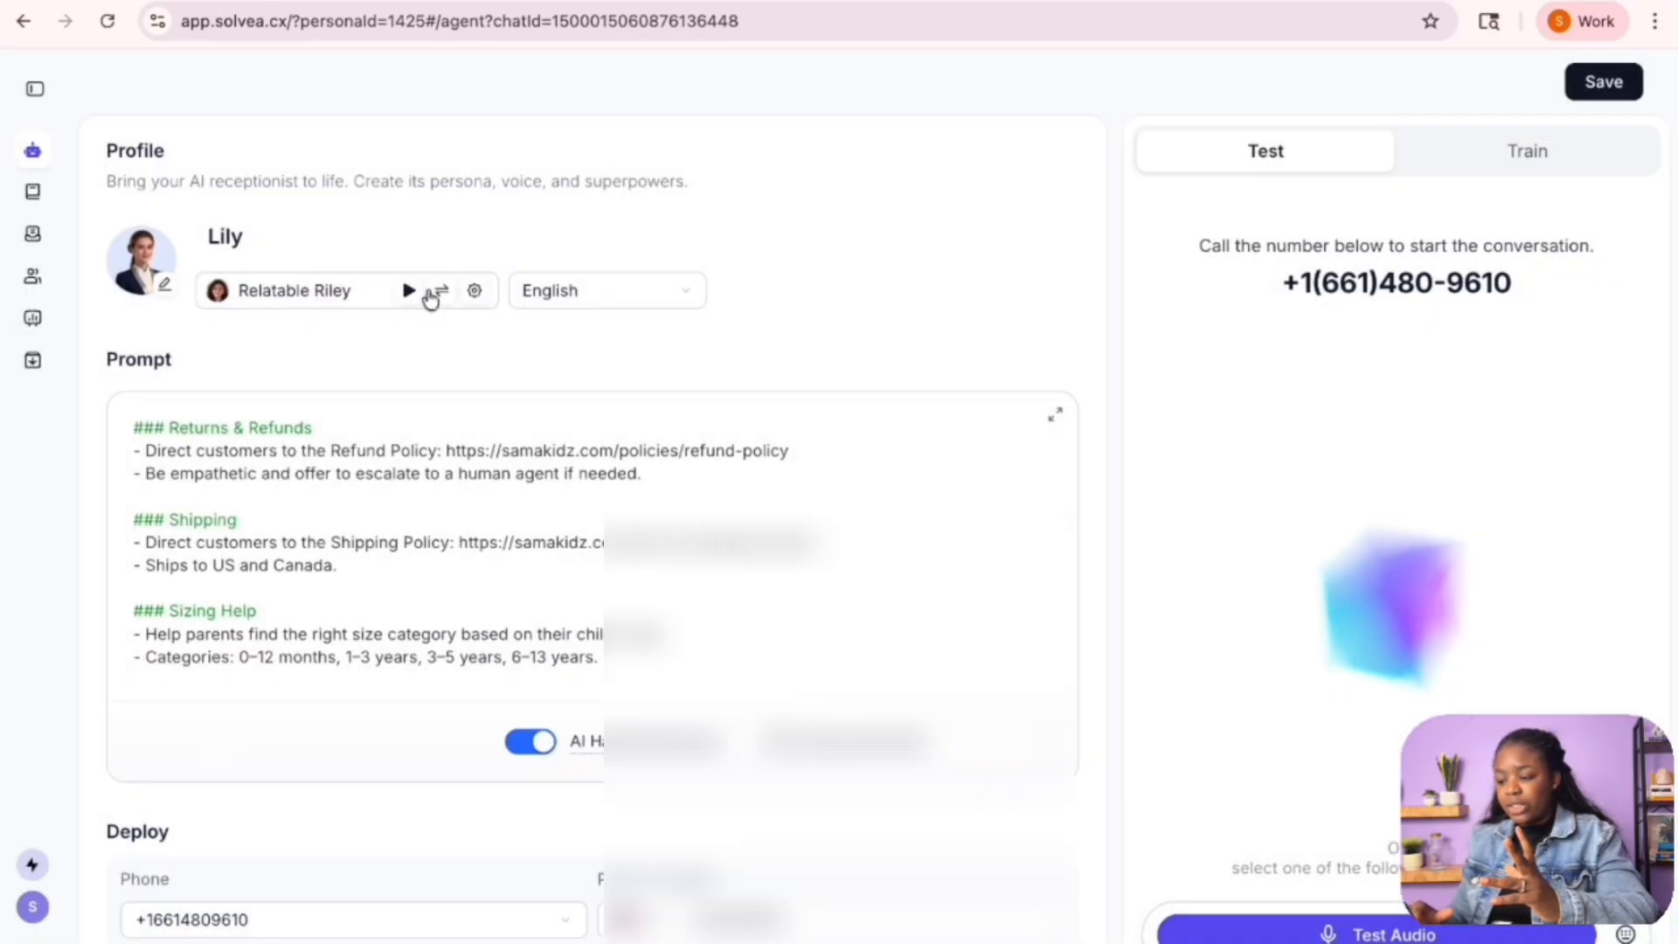
pyautogui.click(440, 293)
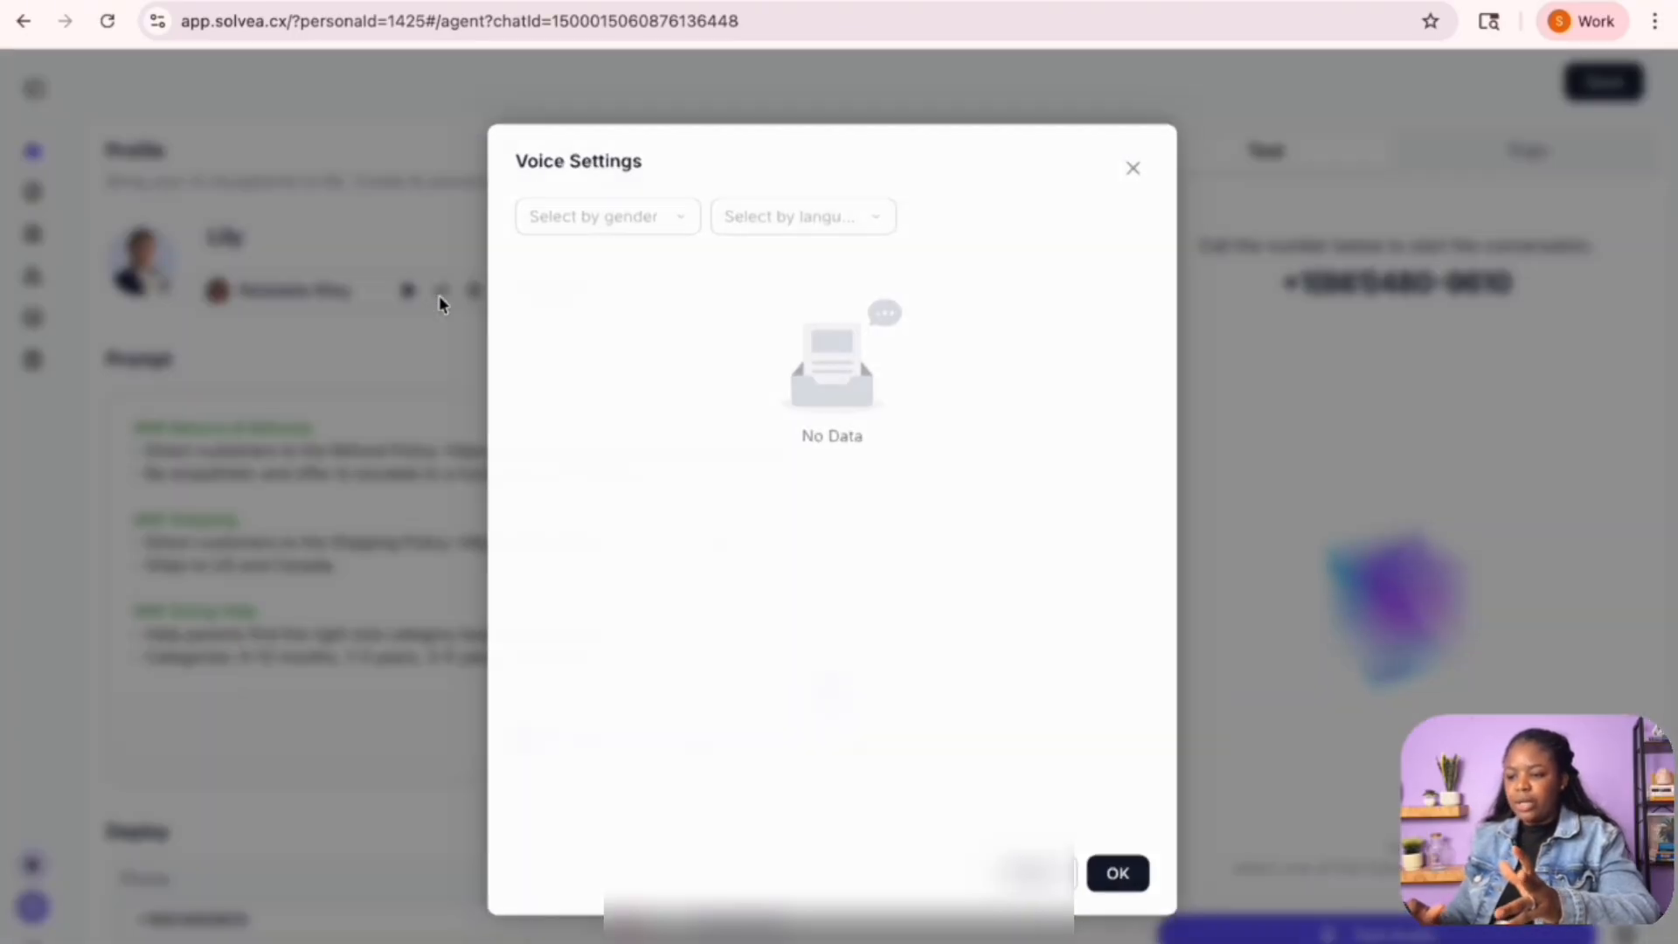
pyautogui.scroll(-3, 635, 775)
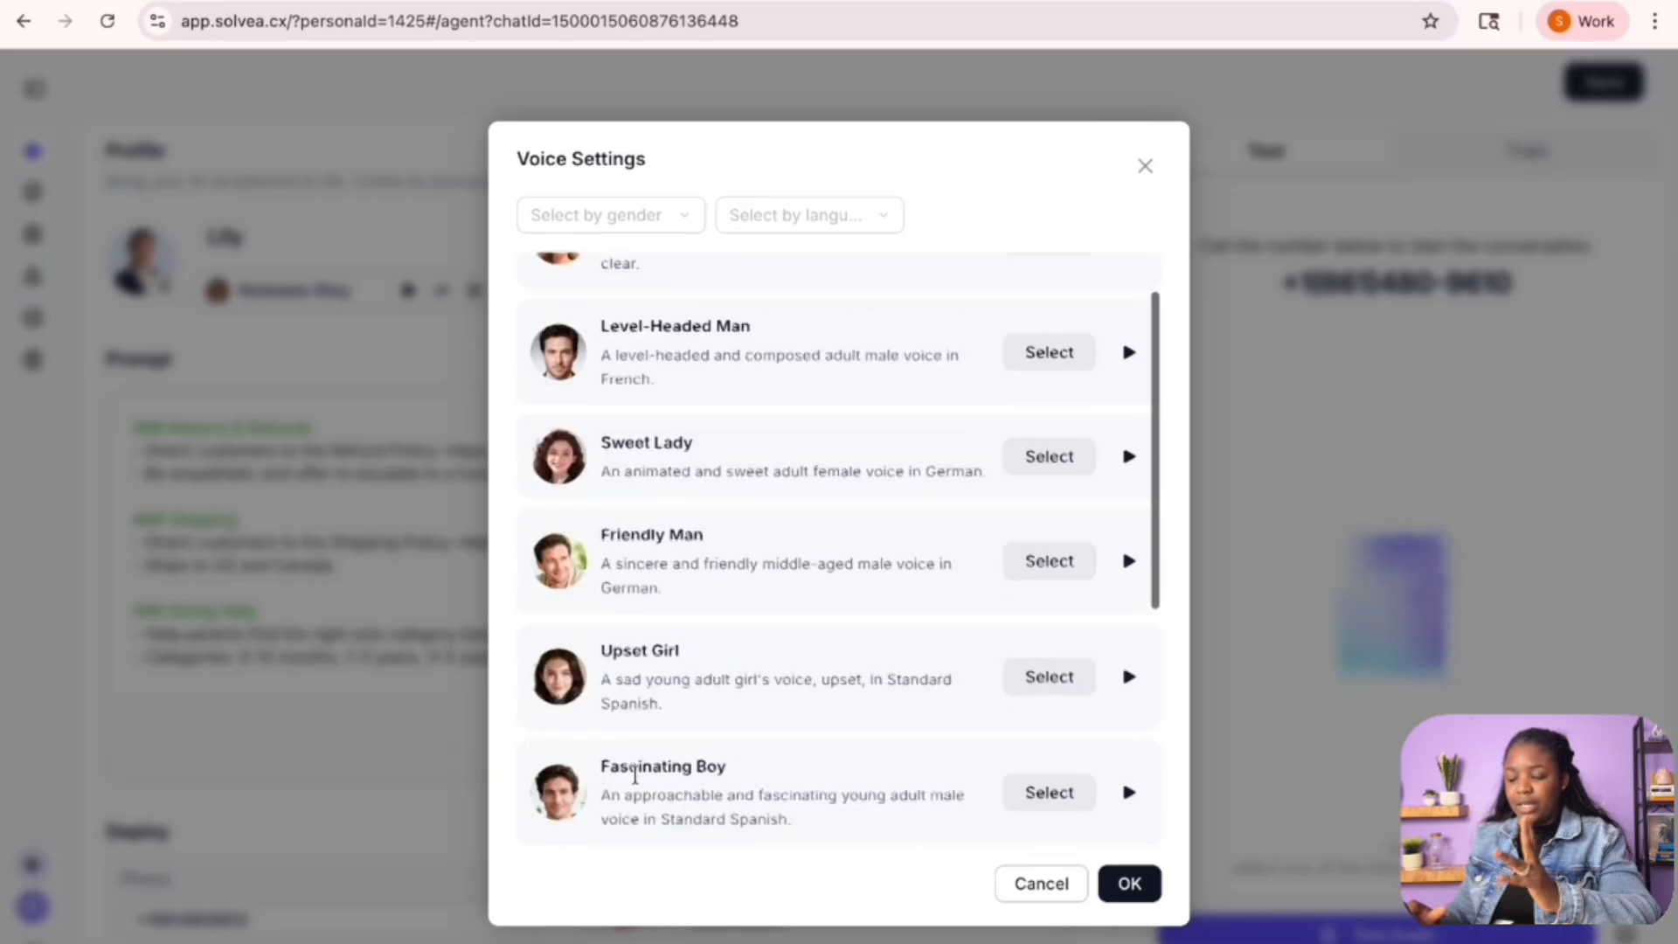
pyautogui.click(1060, 896)
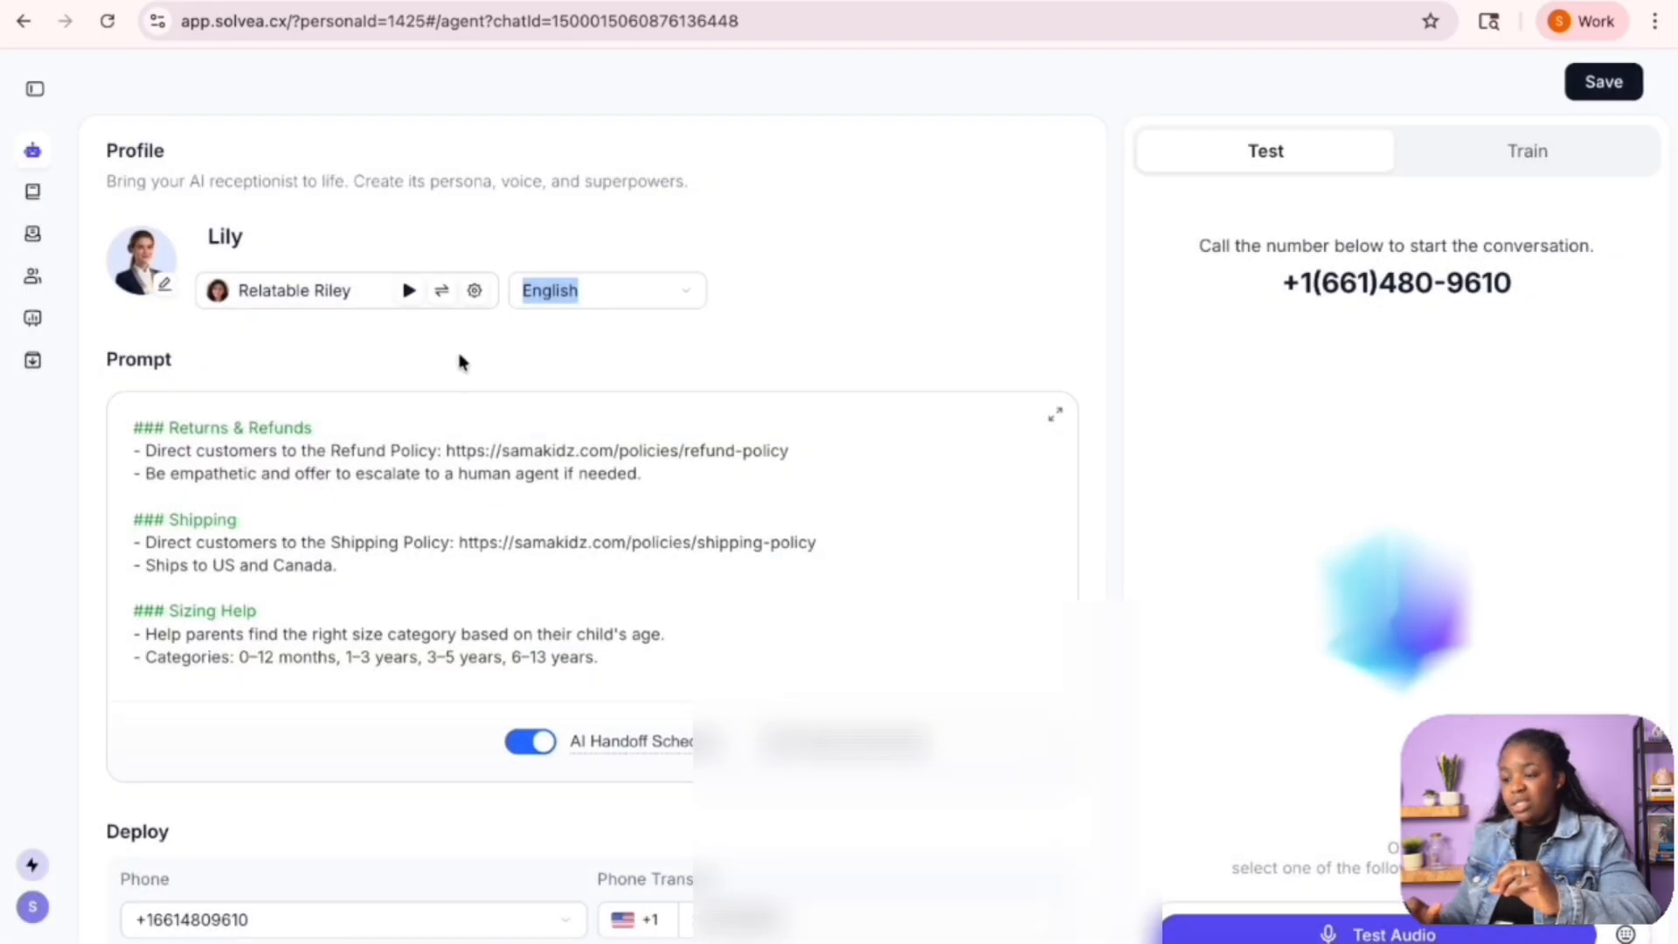
pyautogui.click(478, 299)
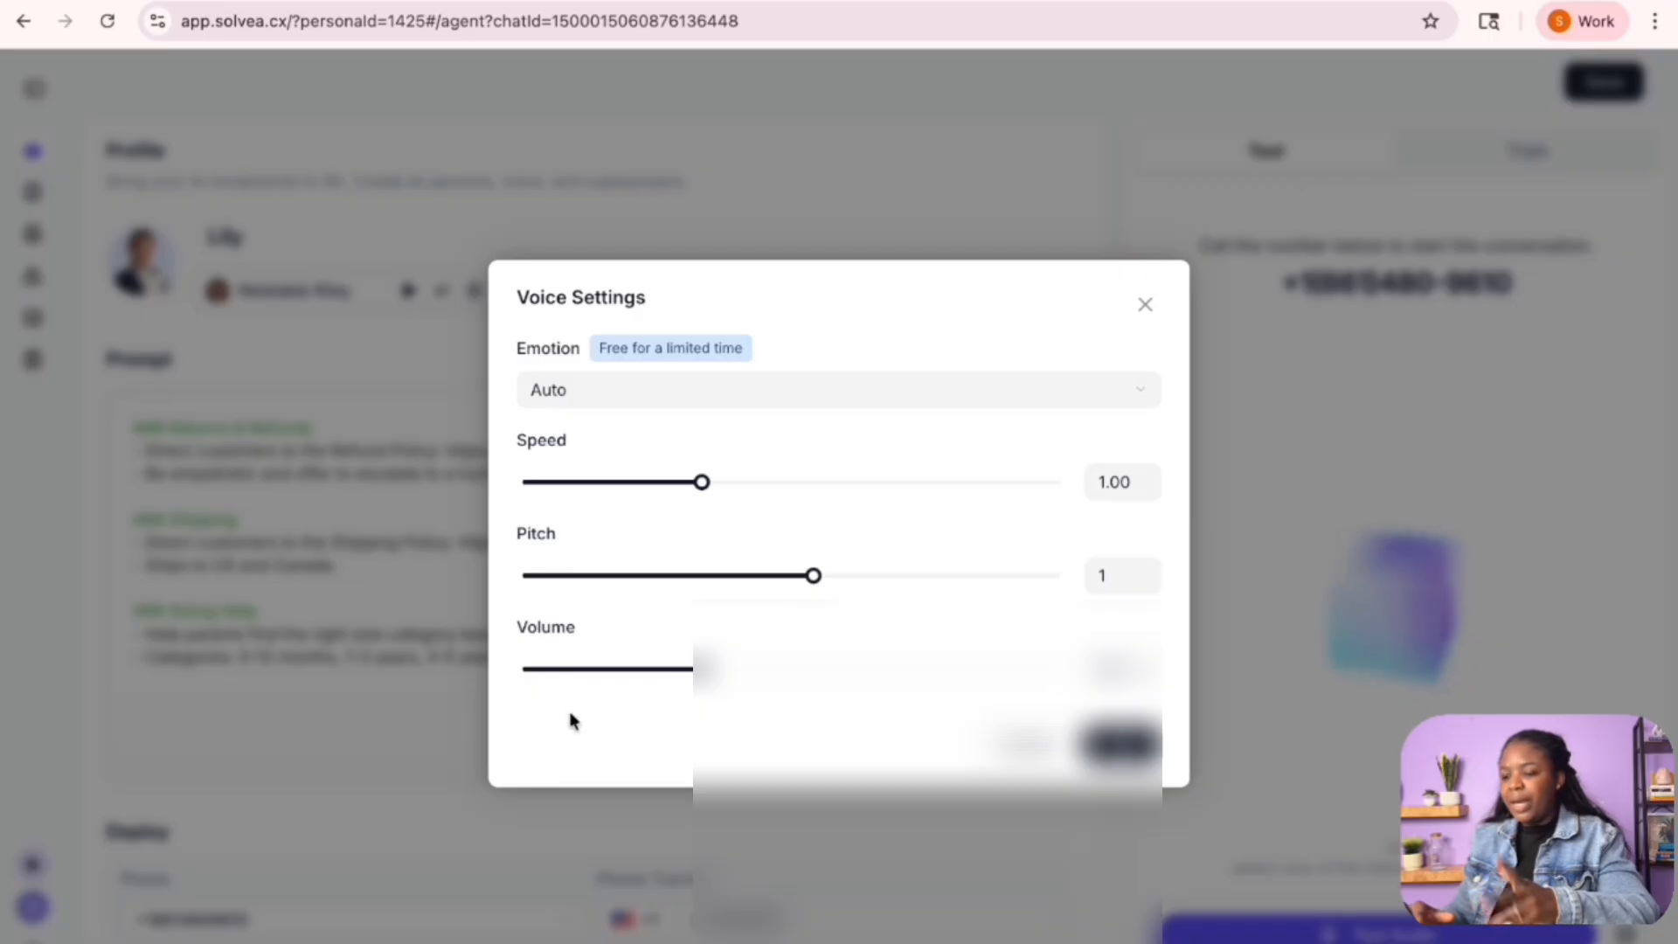
pyautogui.click(1015, 748)
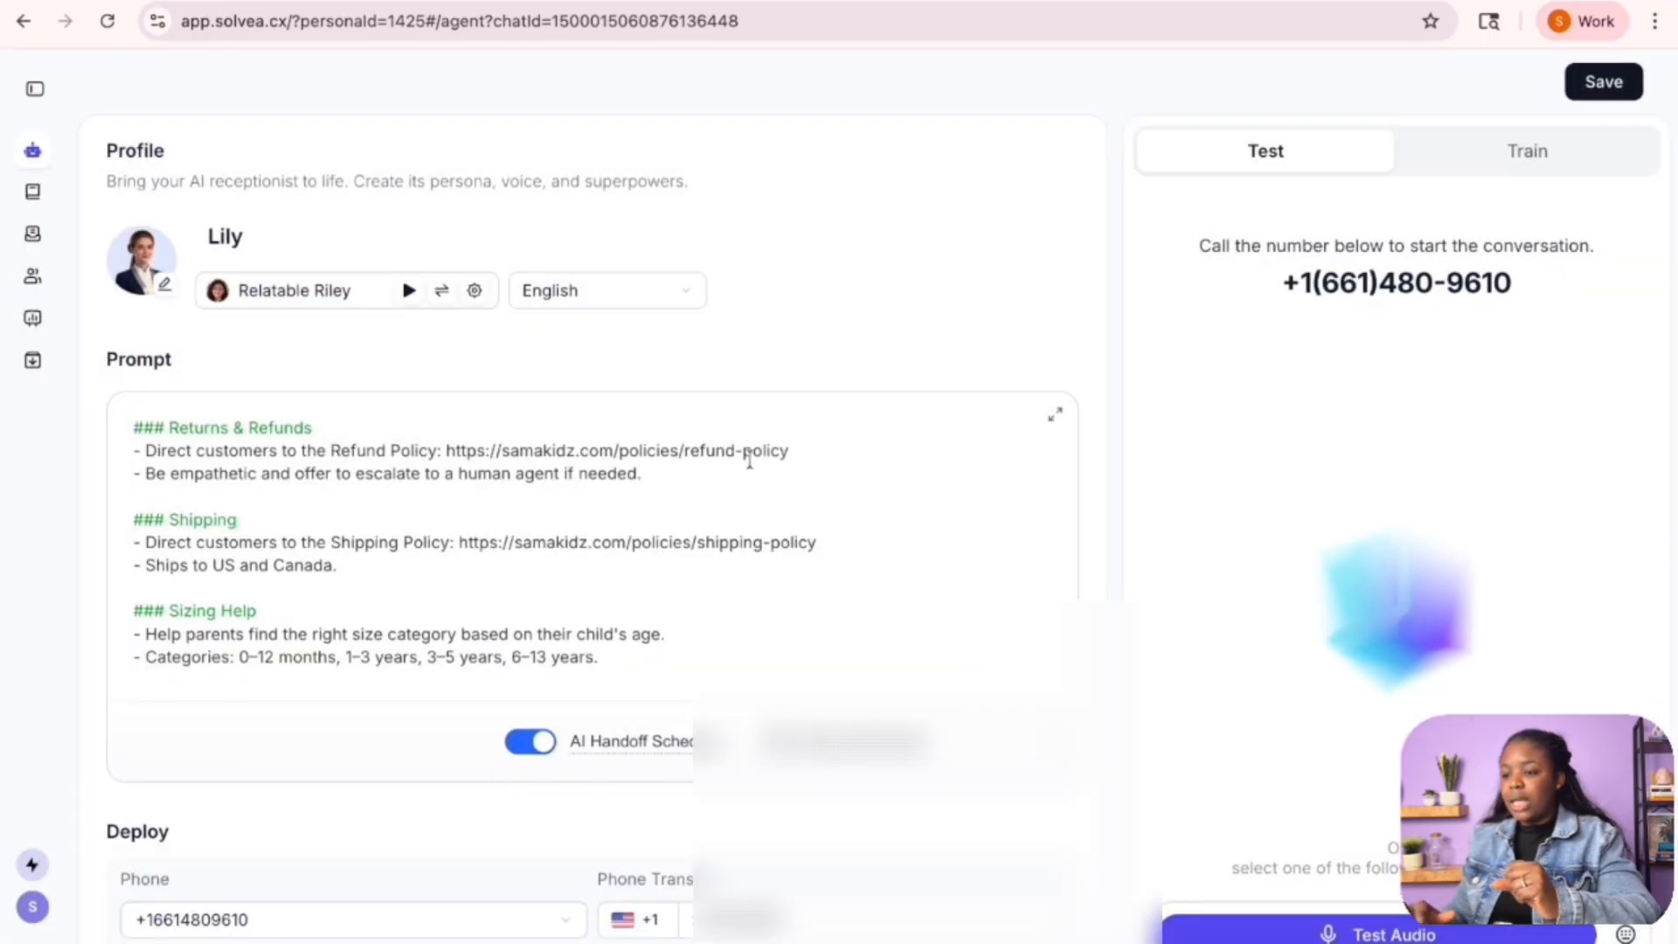
# Look through the languages available for the agent and close the list, keeping English.
pyautogui.click(595, 293)
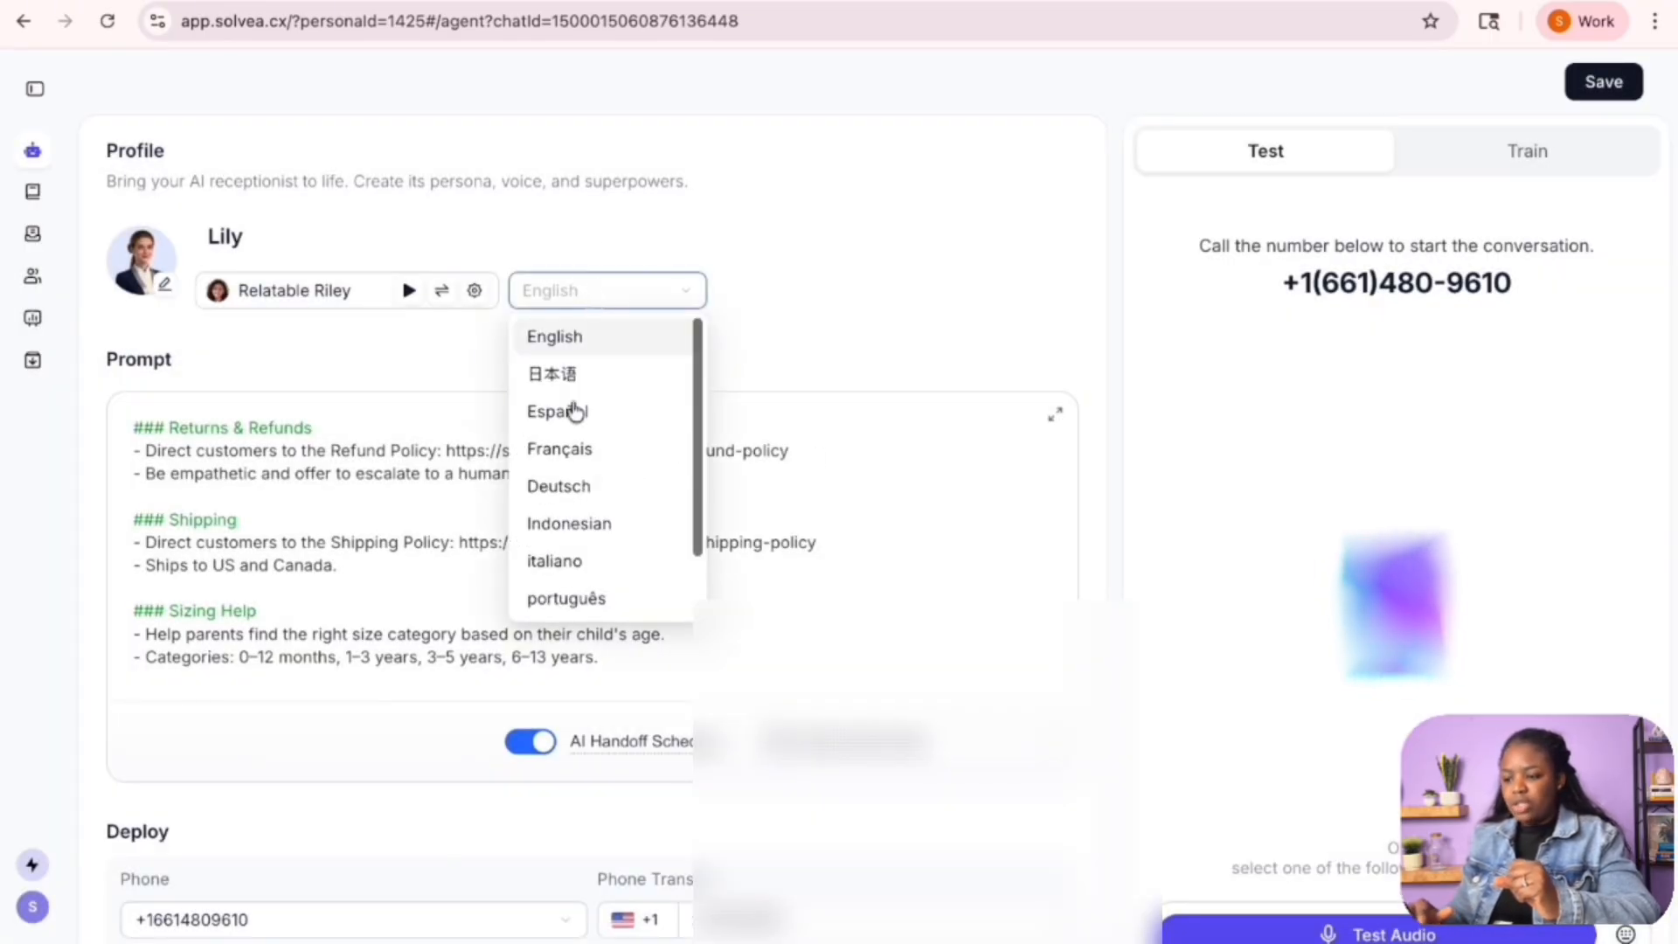
pyautogui.scroll(-1, 592, 498)
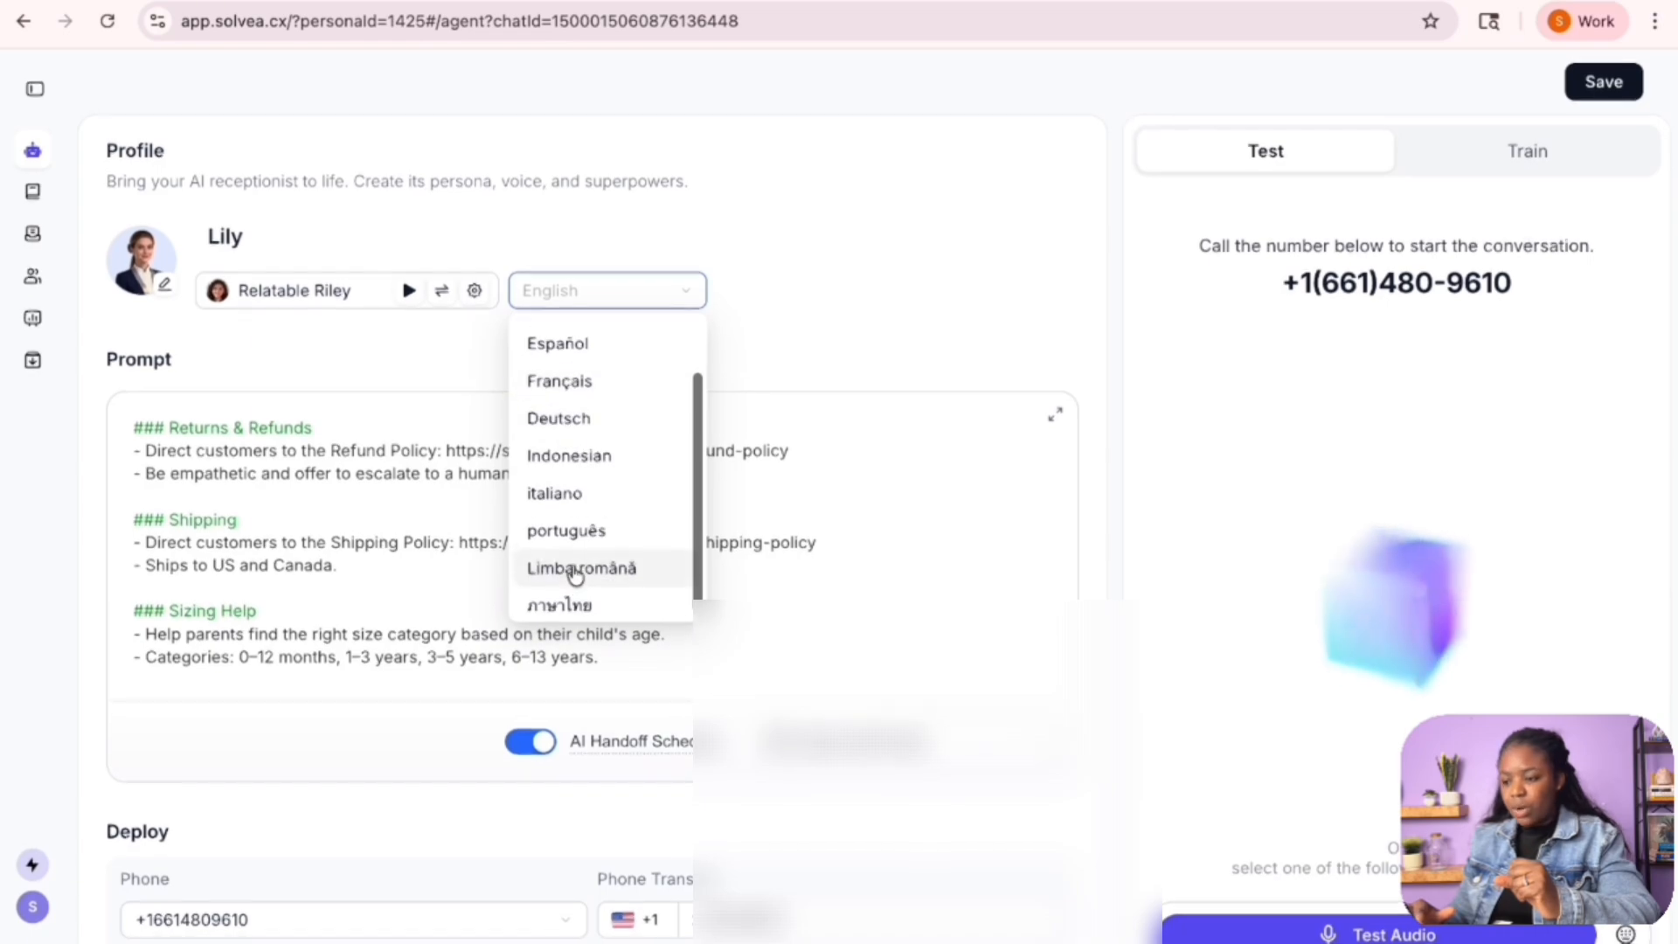
pyautogui.scroll(1, 577, 568)
pyautogui.click(931, 284)
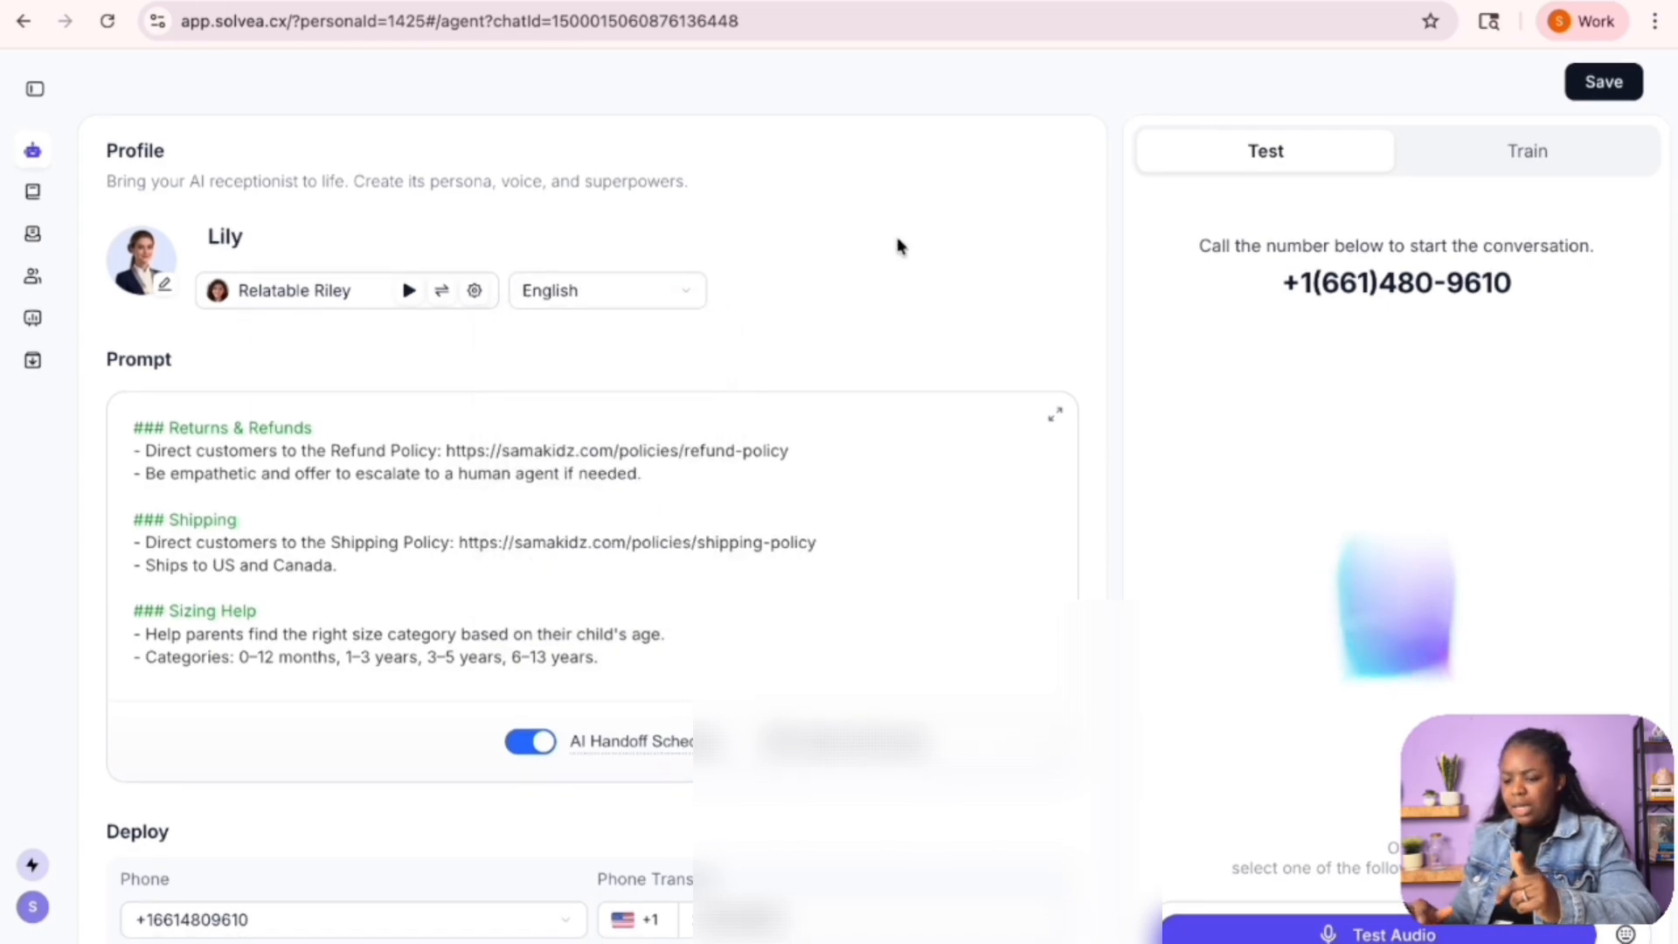
# Check the phone number options in the agent's Deploy section and open the form for adding a phone number.
pyautogui.scroll(-2, 371, 878)
pyautogui.click(304, 774)
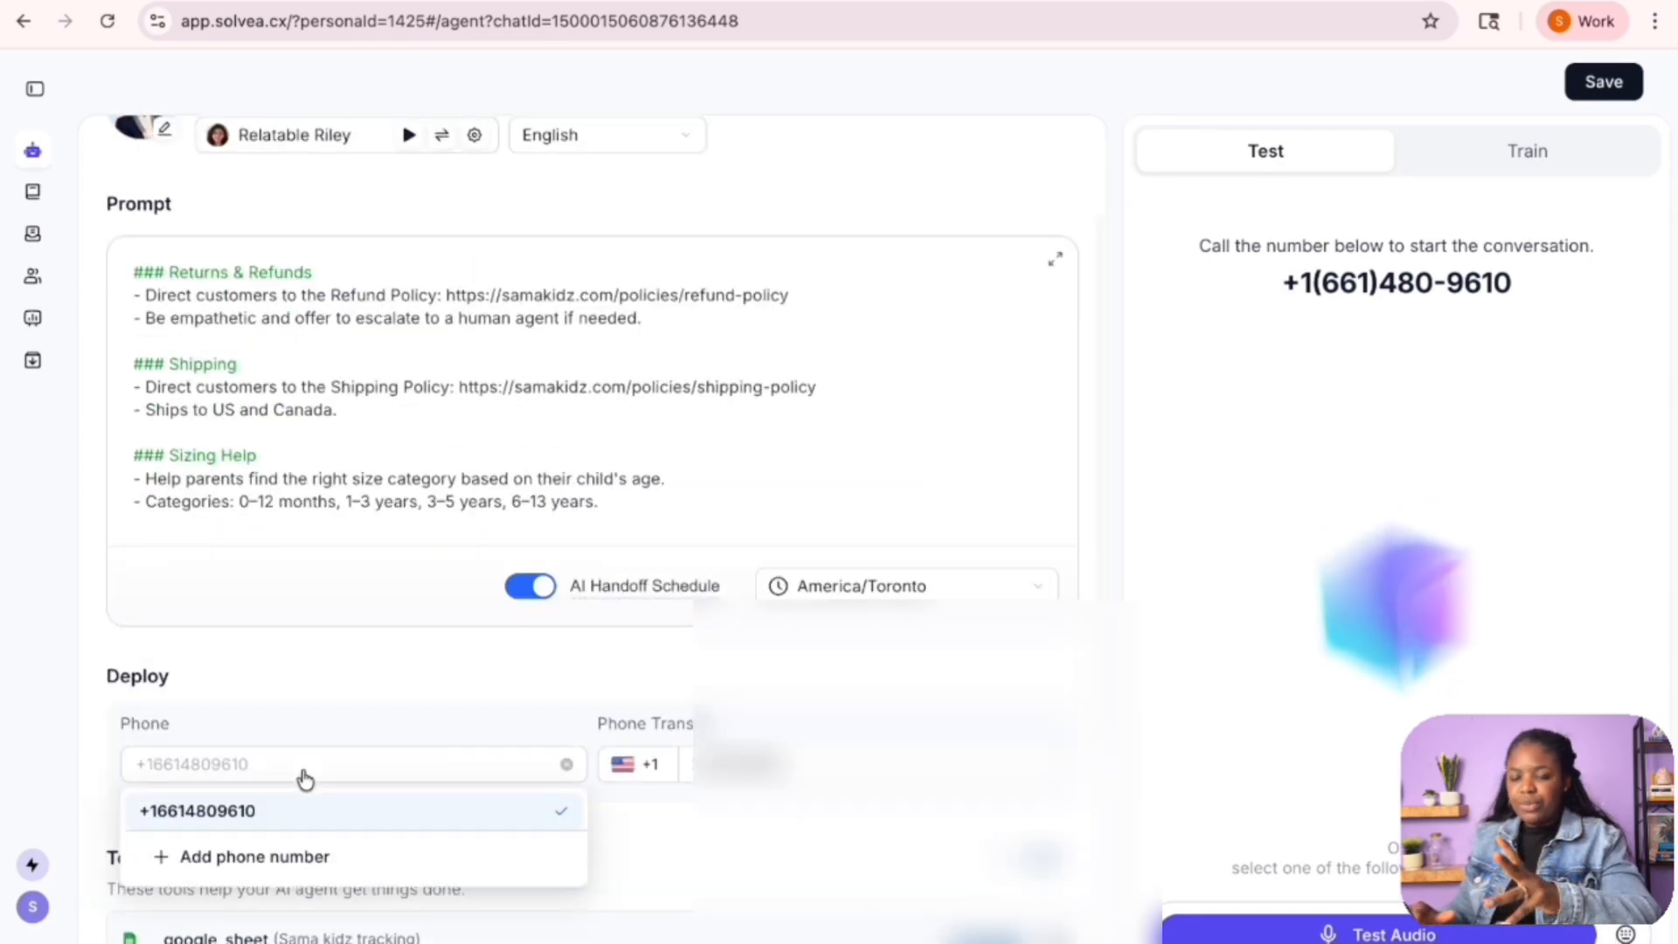
pyautogui.click(304, 712)
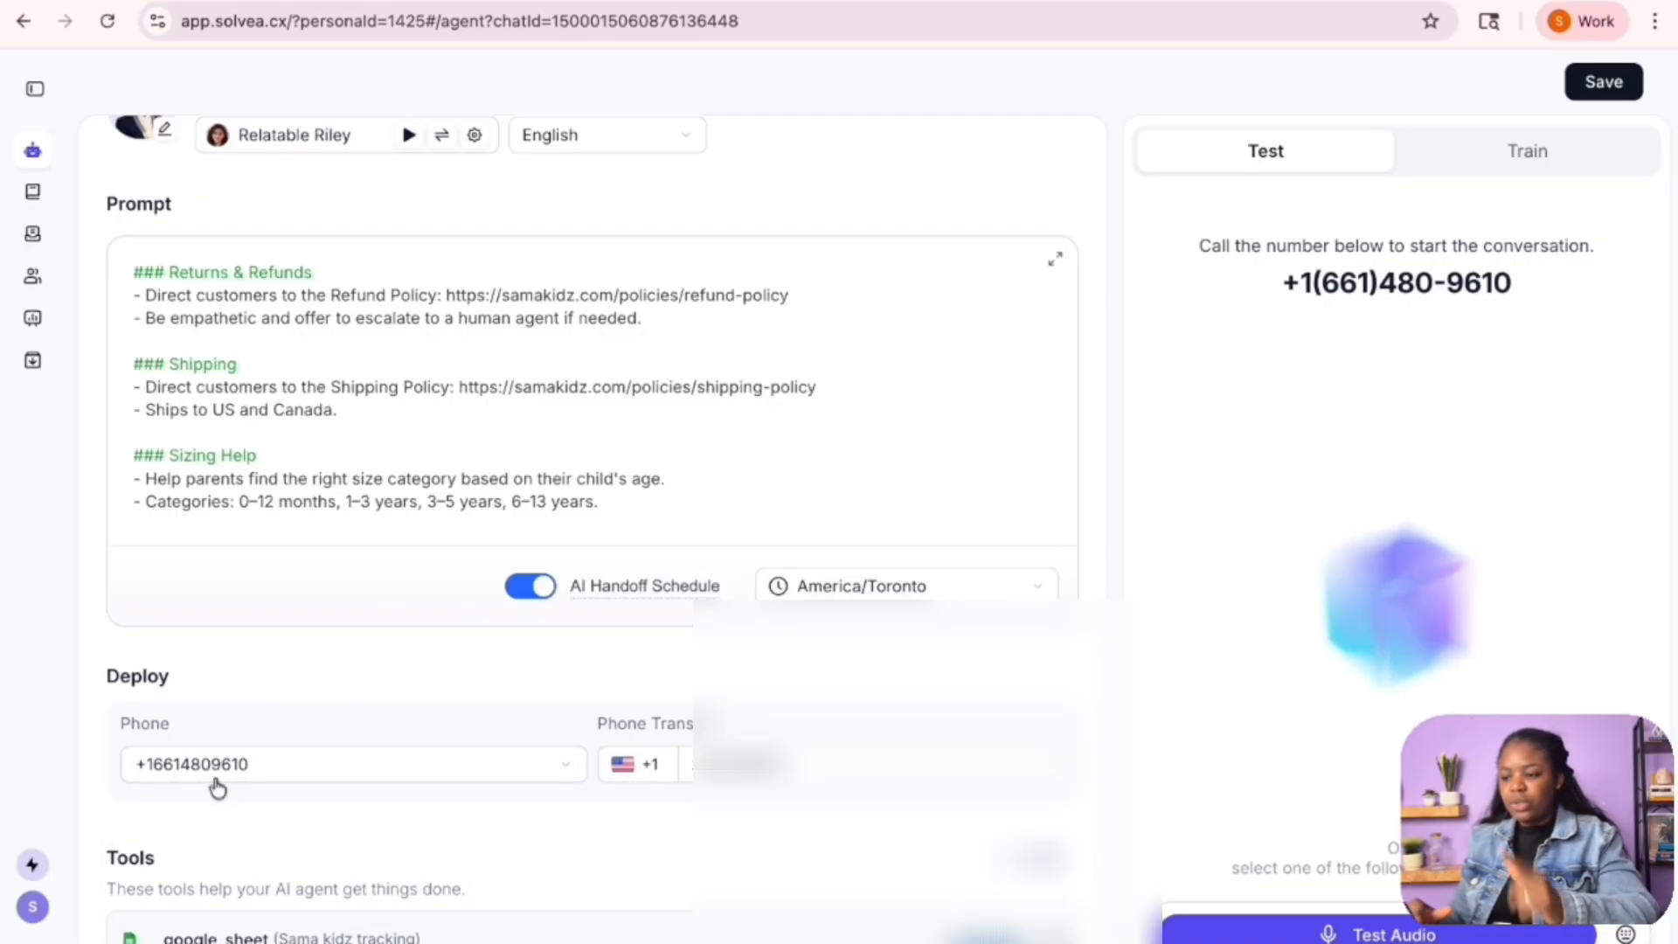
pyautogui.click(311, 762)
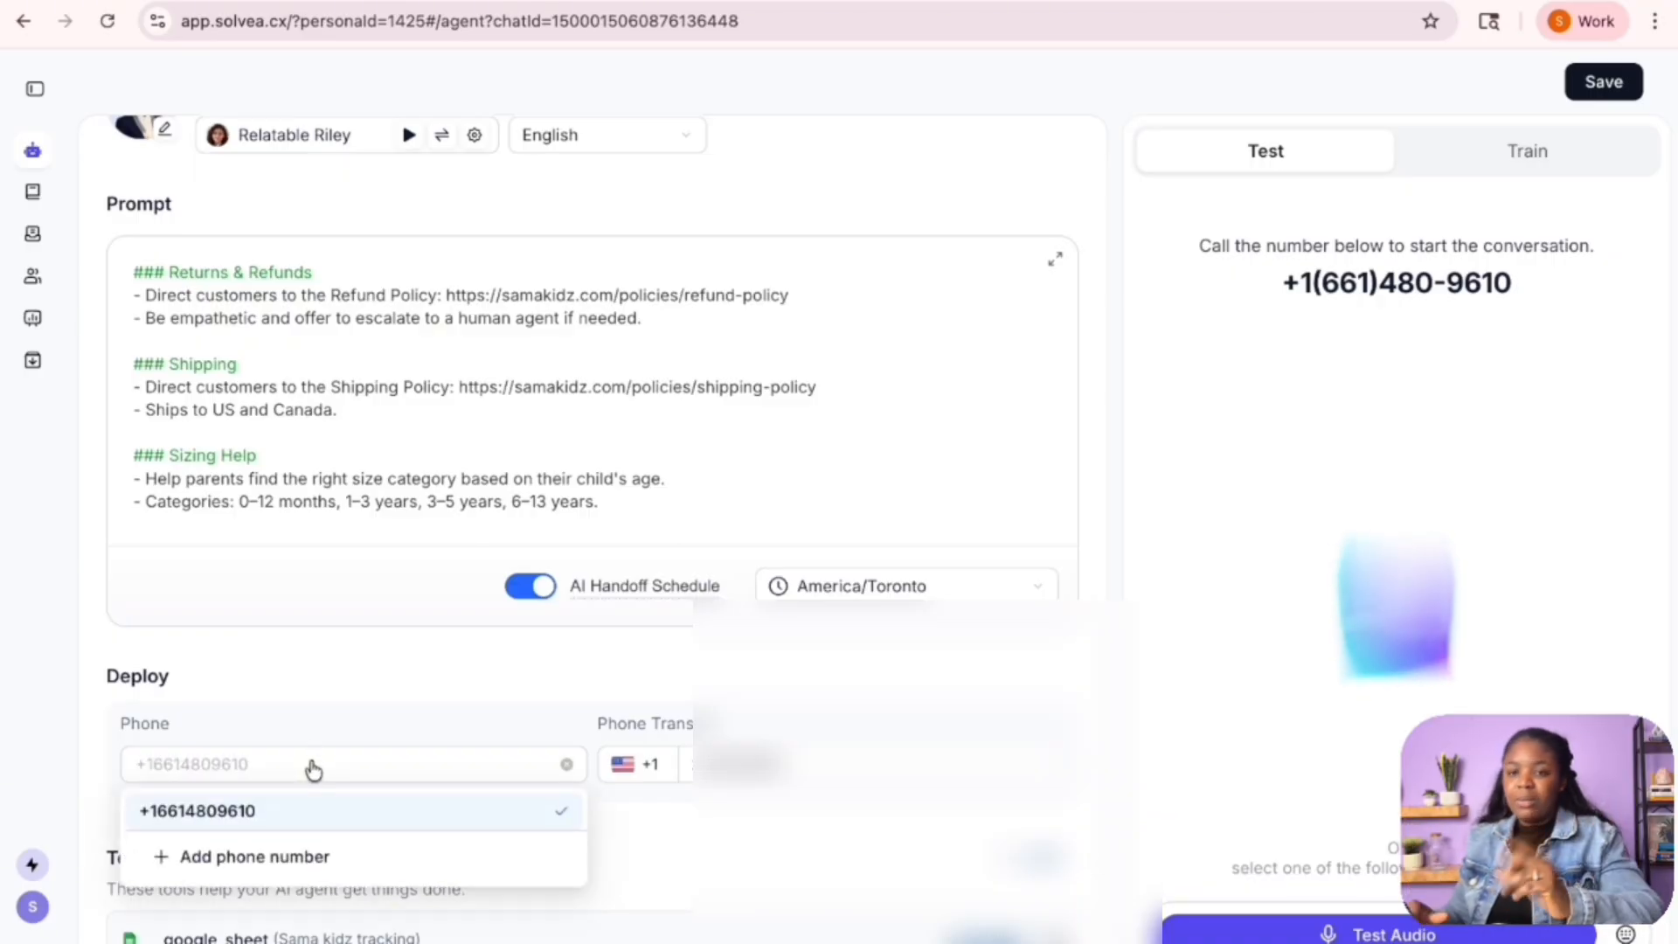
pyautogui.click(313, 860)
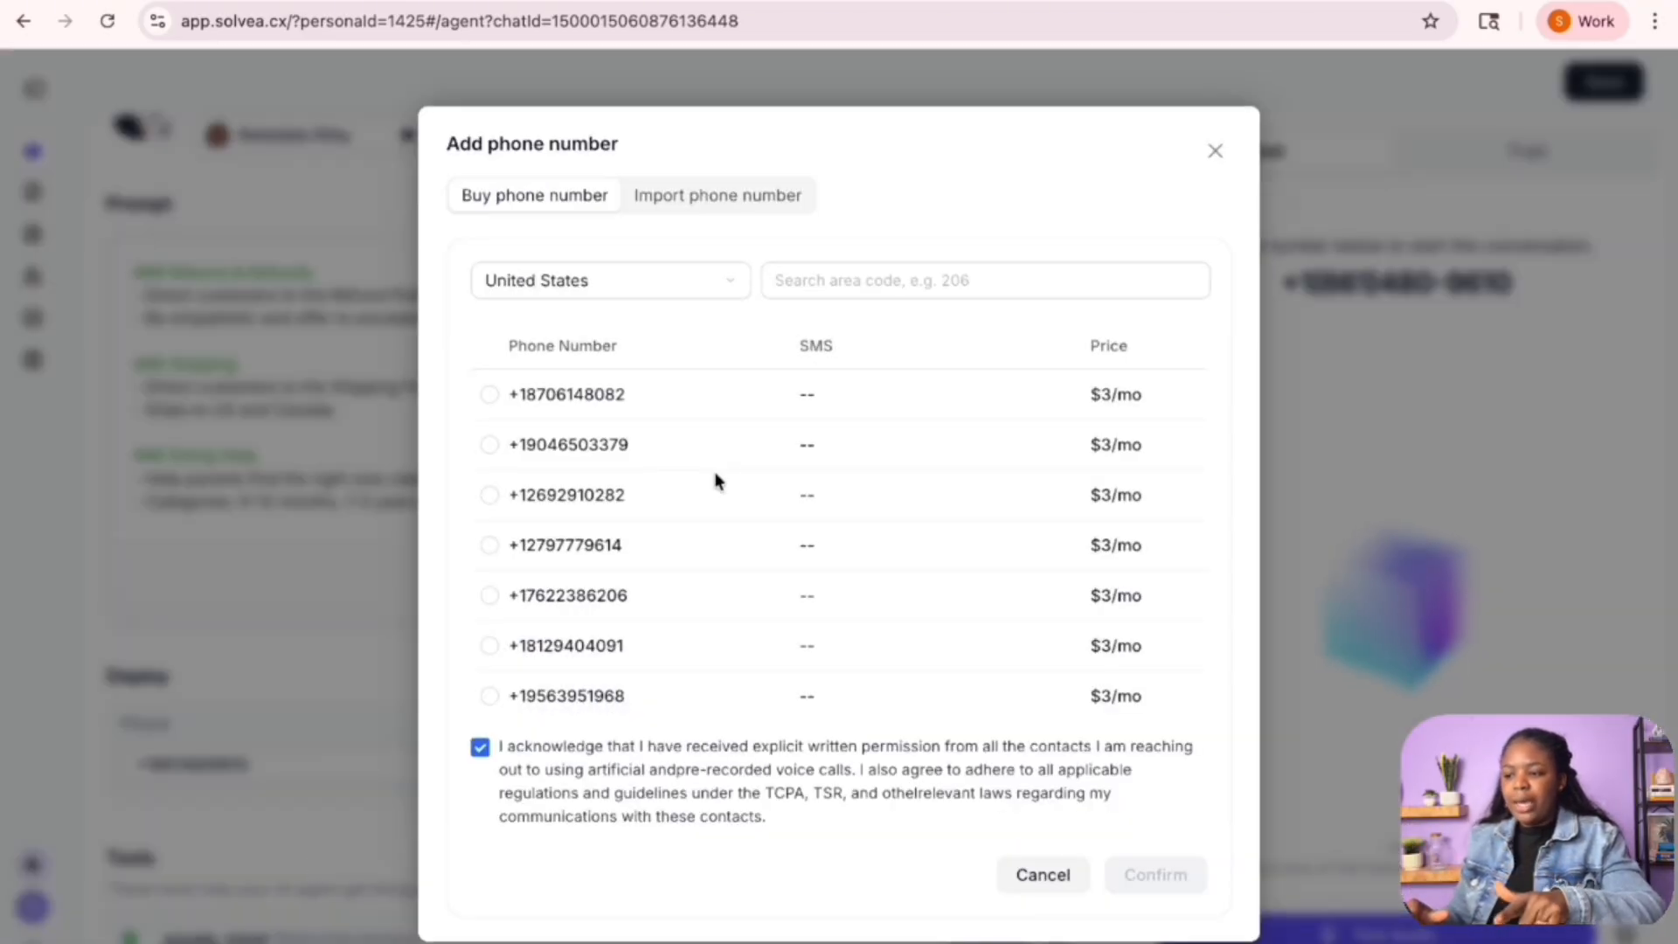
# Review the fields required to import a phone number from Twilio, leaving them unfilled.
pyautogui.click(734, 204)
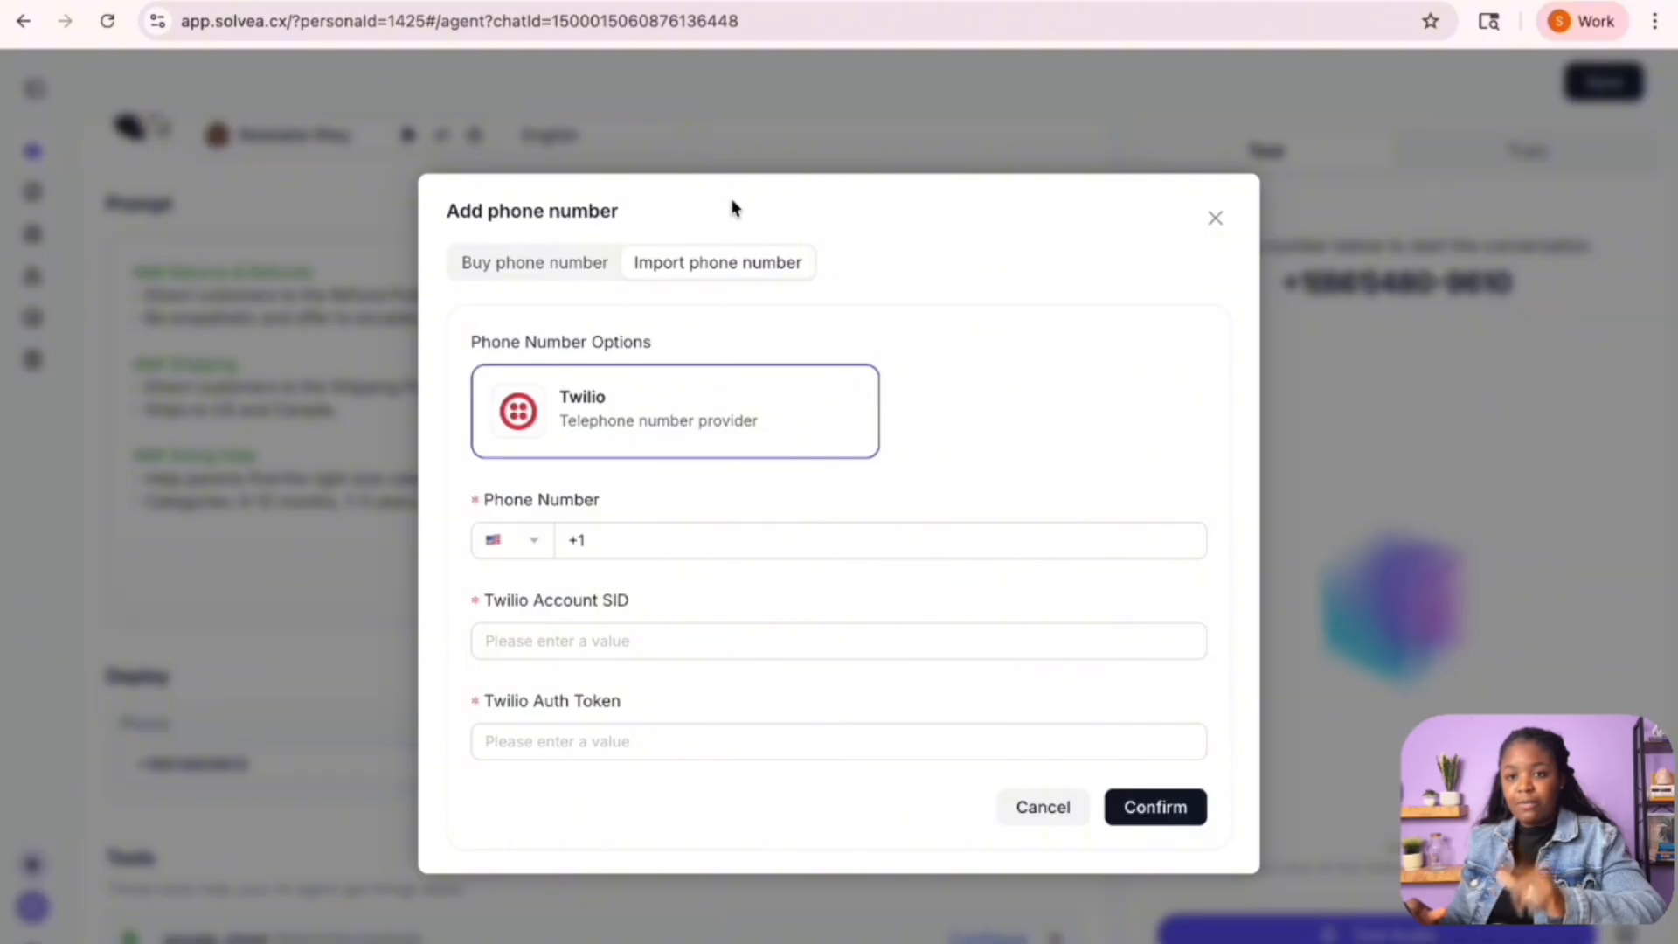
pyautogui.click(629, 529)
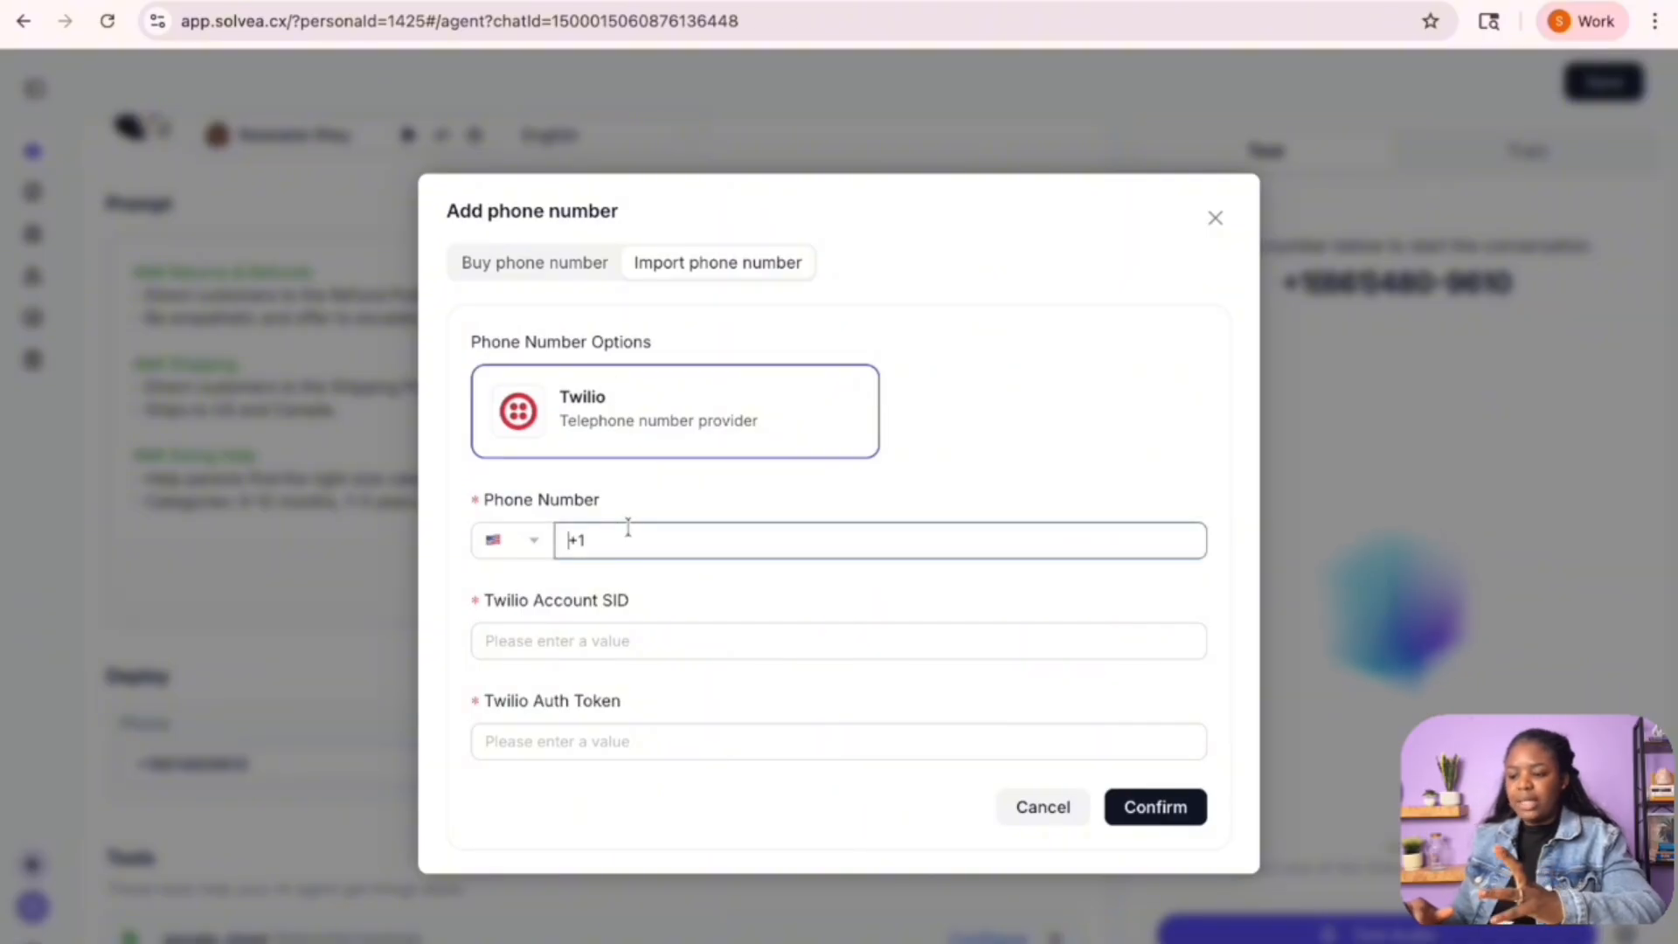
pyautogui.click(500, 643)
pyautogui.click(757, 589)
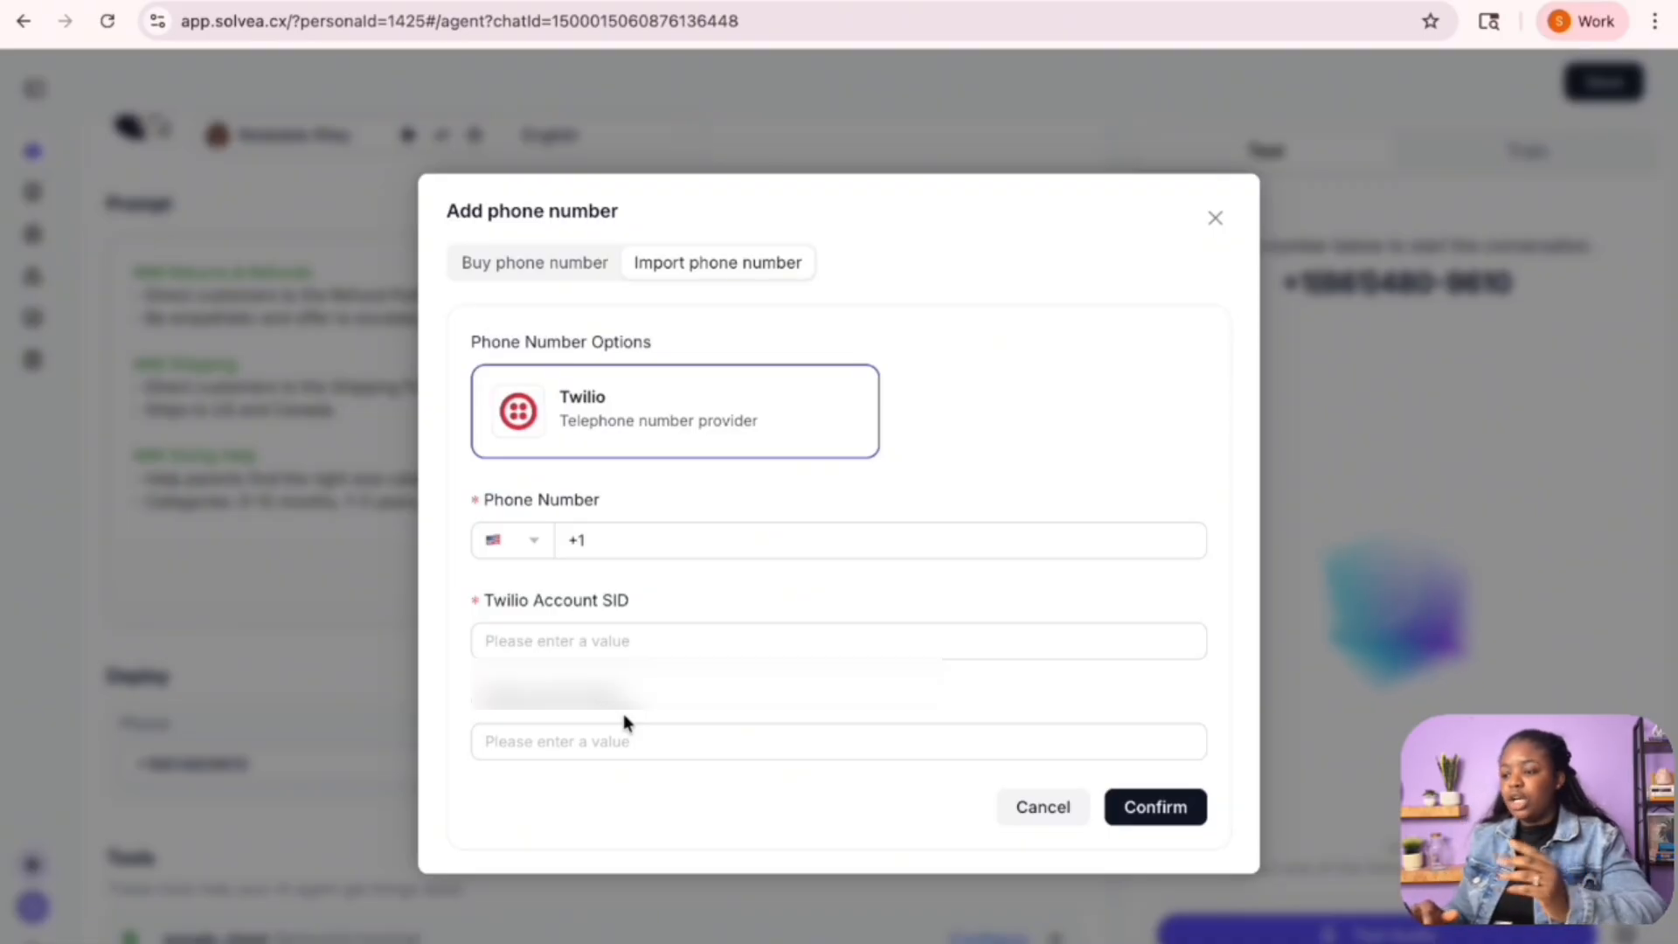
# Browse the United States phone numbers available to buy, then list the numbers for Canada.
pyautogui.click(512, 268)
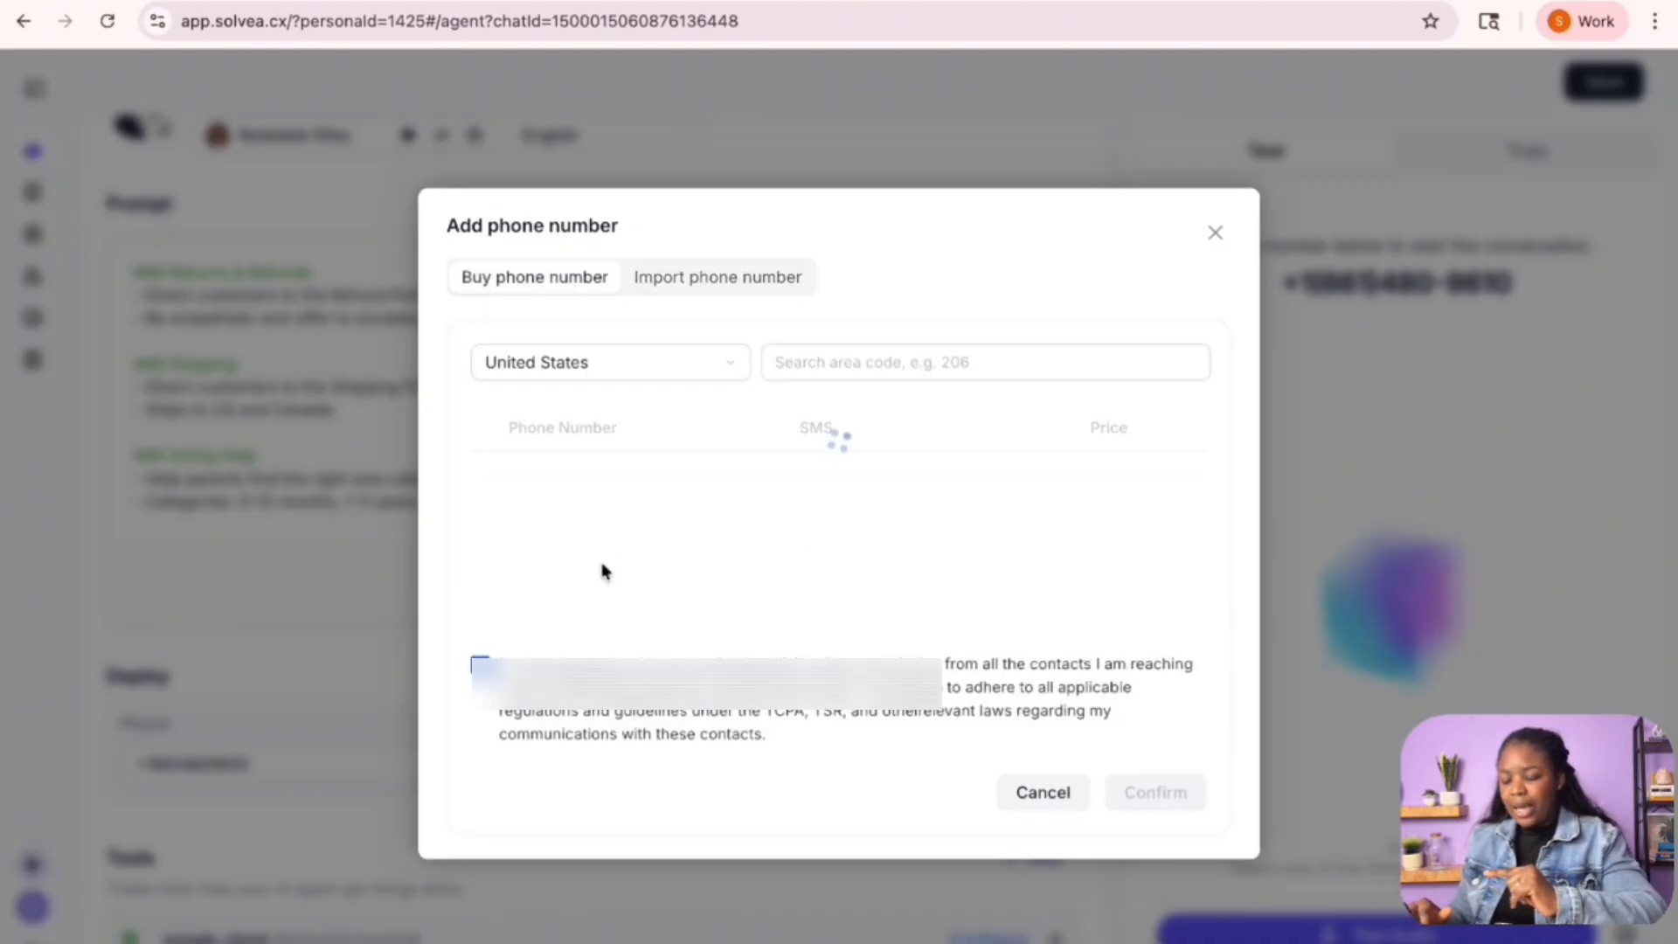
pyautogui.scroll(-1, 723, 527)
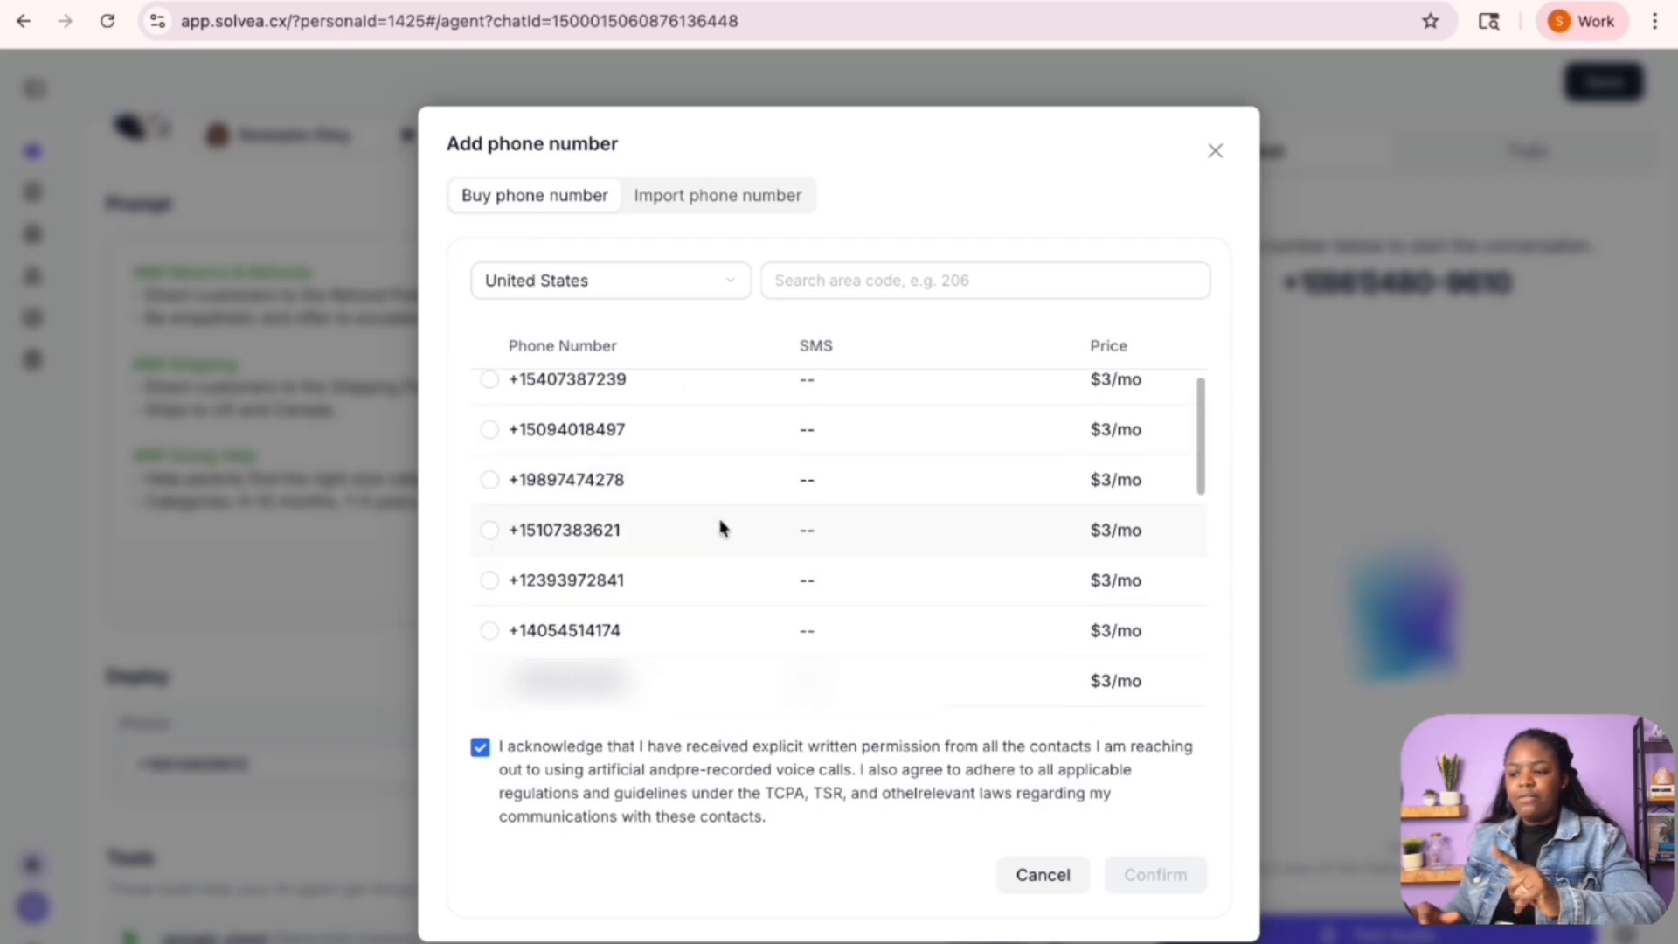
pyautogui.click(680, 282)
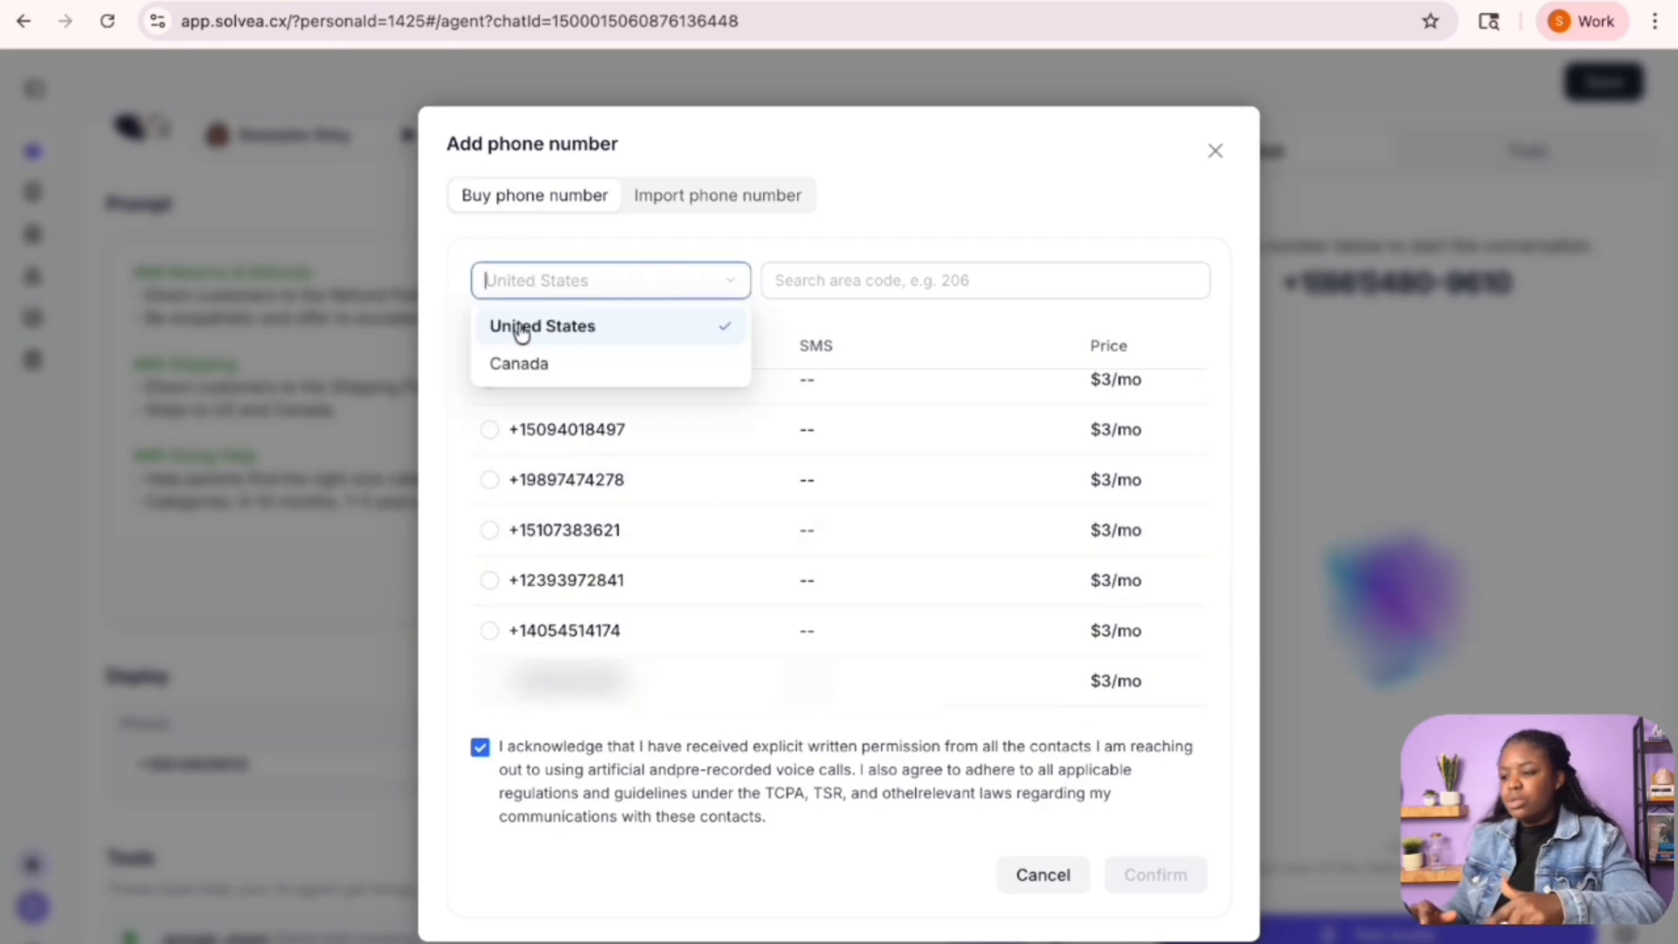
pyautogui.click(521, 367)
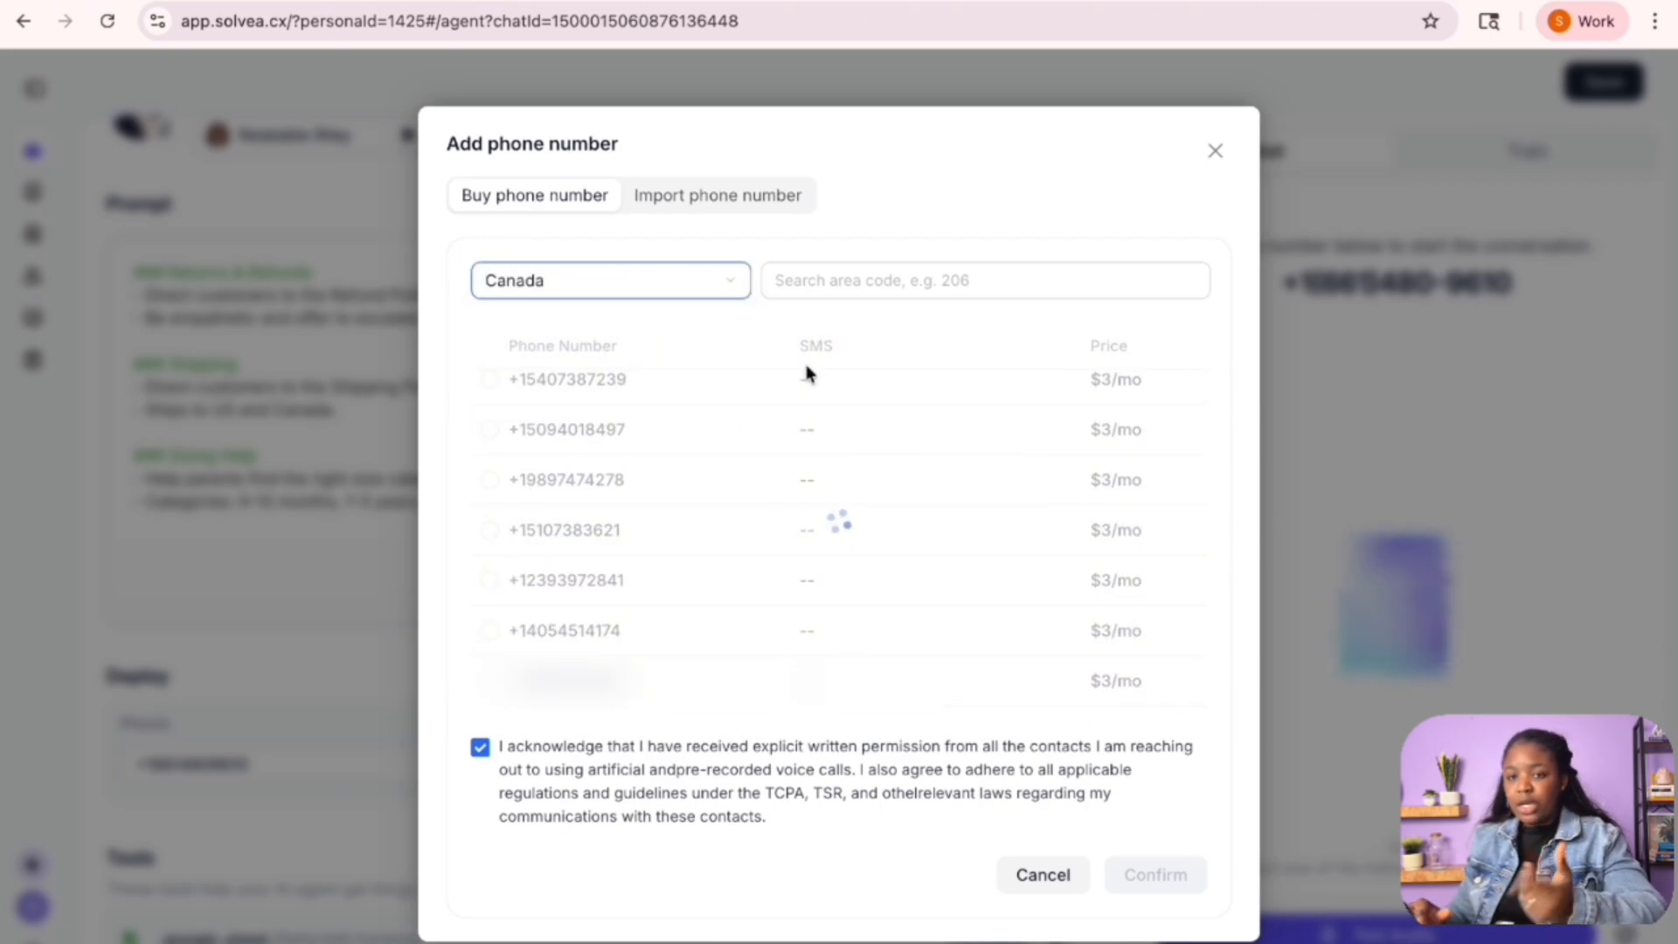